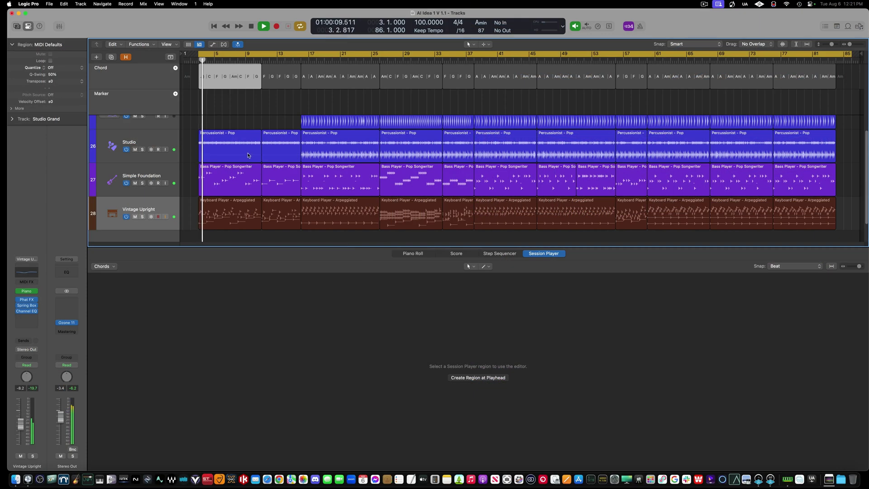
Step: Examine the Main and Details settings of the first Percussionist and Bass Player regions, and select the Percussionist region starting at bar 26
{"action": "left_click", "coordinate": [225, 144]}
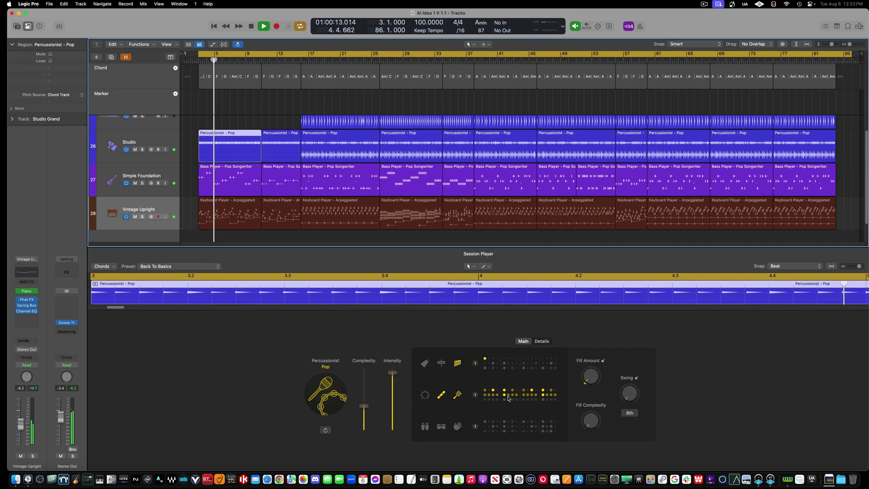
{"action": "left_click", "coordinate": [542, 341]}
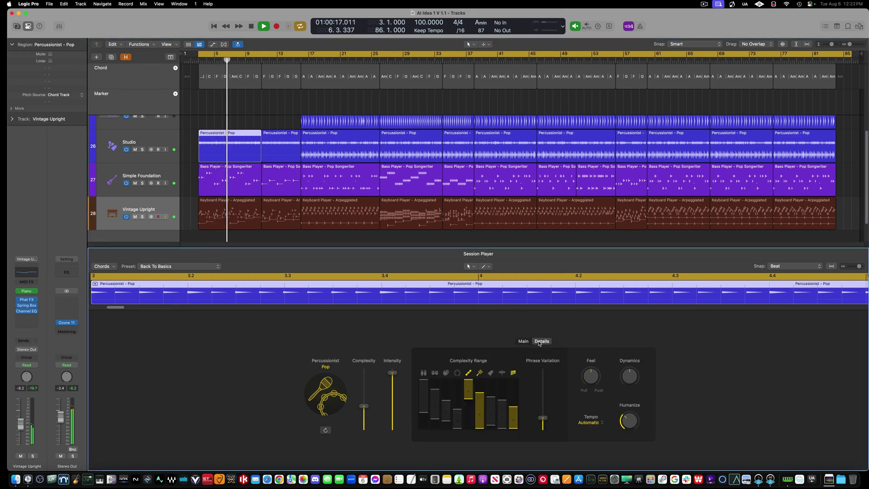
{"action": "left_click", "coordinate": [523, 341]}
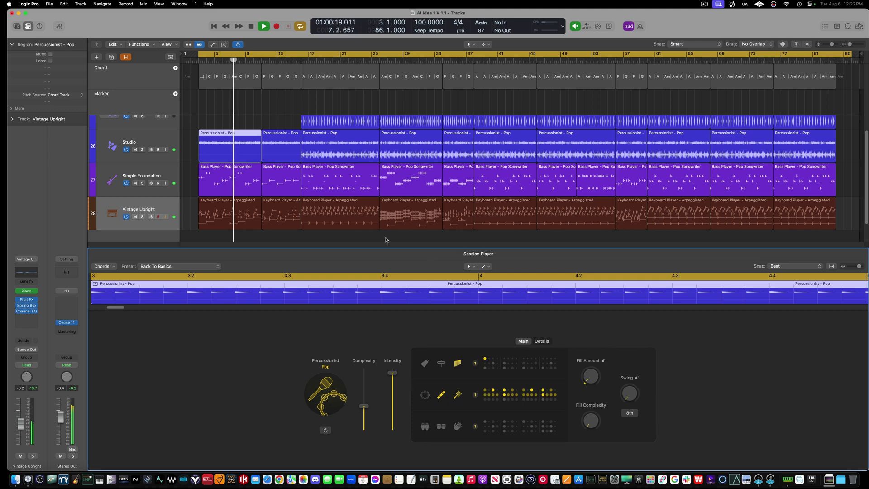
{"action": "left_click", "coordinate": [246, 185]}
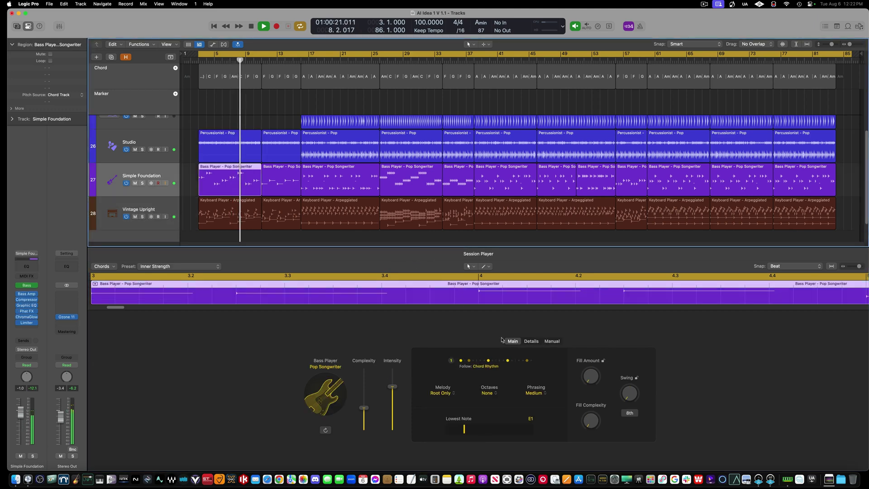
{"action": "left_click", "coordinate": [531, 341]}
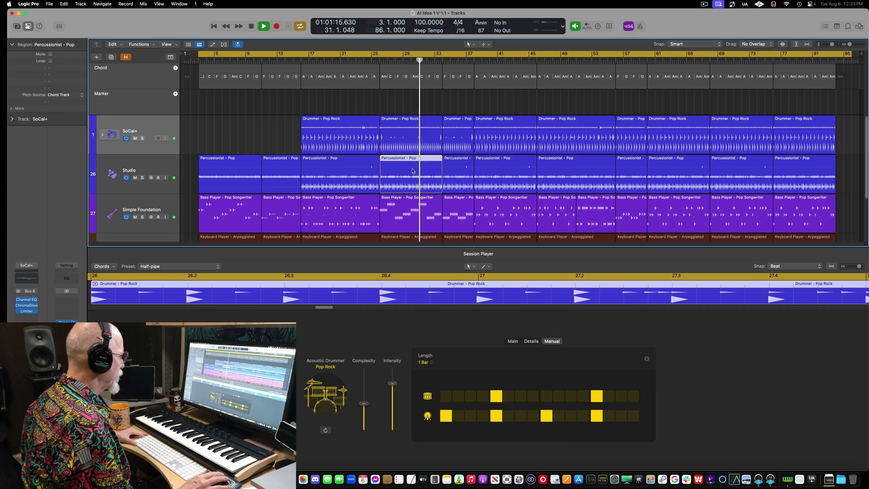
{"action": "left_click", "coordinate": [413, 171]}
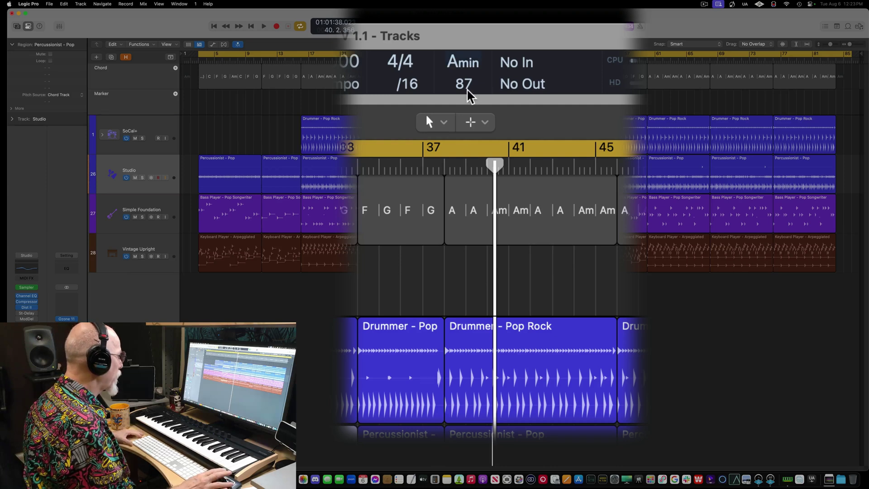
Step: Open the first Drummer region on the SoCal+ track and examine the available player types, keeping Acoustic Drummer
{"action": "left_click", "coordinate": [481, 26]}
{"action": "left_click", "coordinate": [307, 128]}
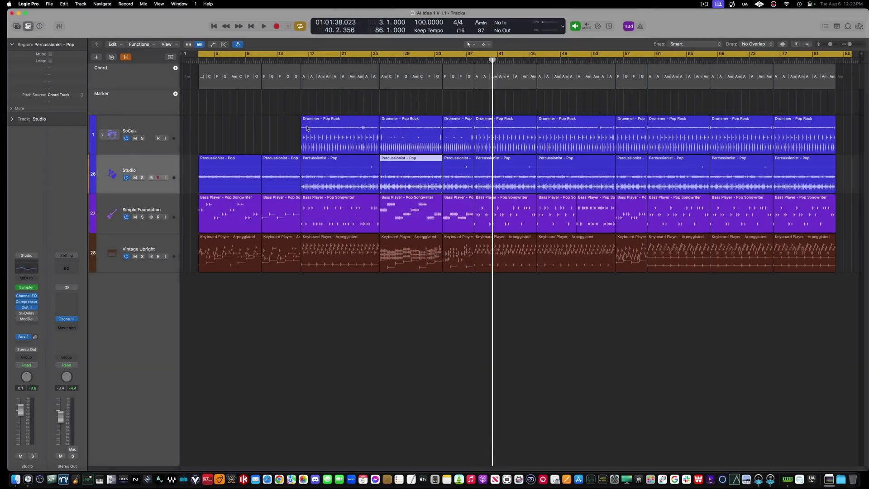
{"action": "double_click", "coordinate": [322, 132]}
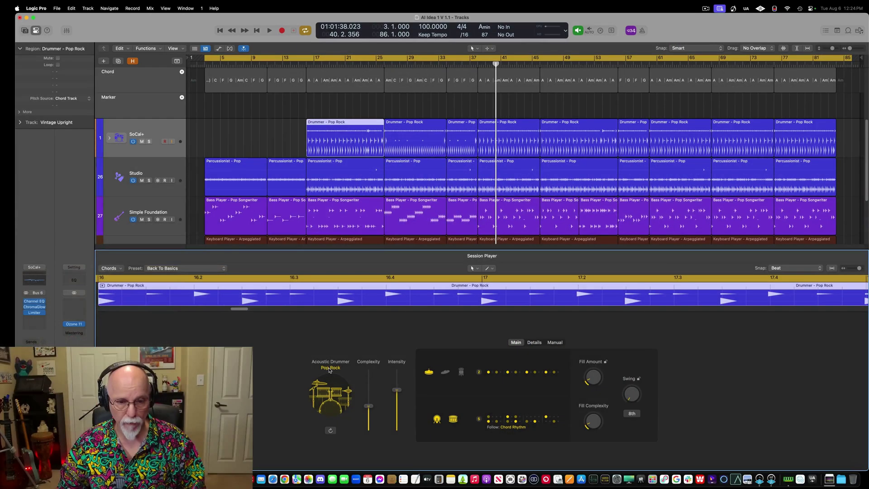
{"action": "left_click", "coordinate": [331, 368]}
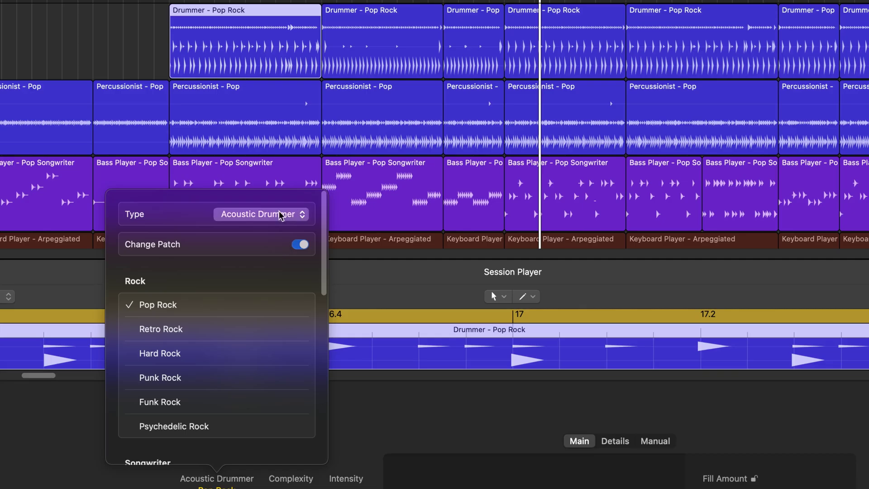
{"action": "left_click", "coordinate": [374, 226]}
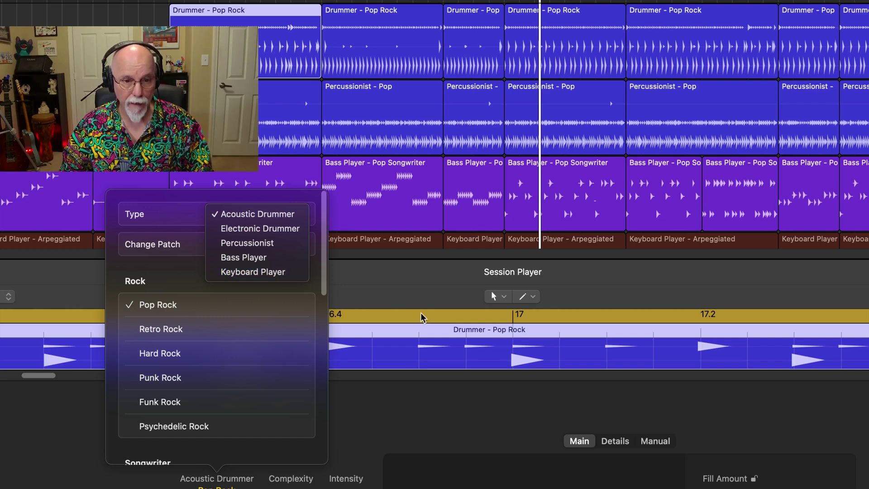
{"action": "left_click", "coordinate": [148, 303]}
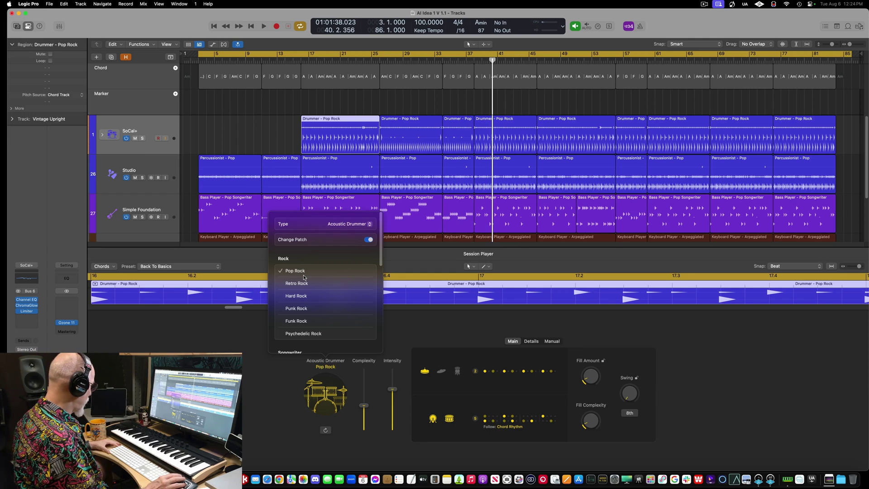
Step: Look through the Acoustic Drummer styles in the Rock, Songwriter and Alternative categories
{"action": "scroll", "coordinate": [304, 278], "scroll_direction": "down", "scroll_amount": 3}
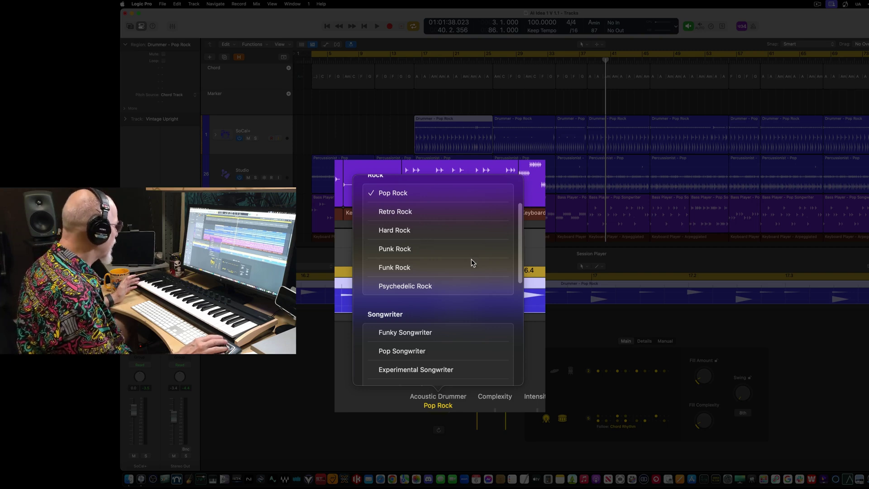
{"action": "scroll", "coordinate": [471, 258], "scroll_direction": "down", "scroll_amount": 5}
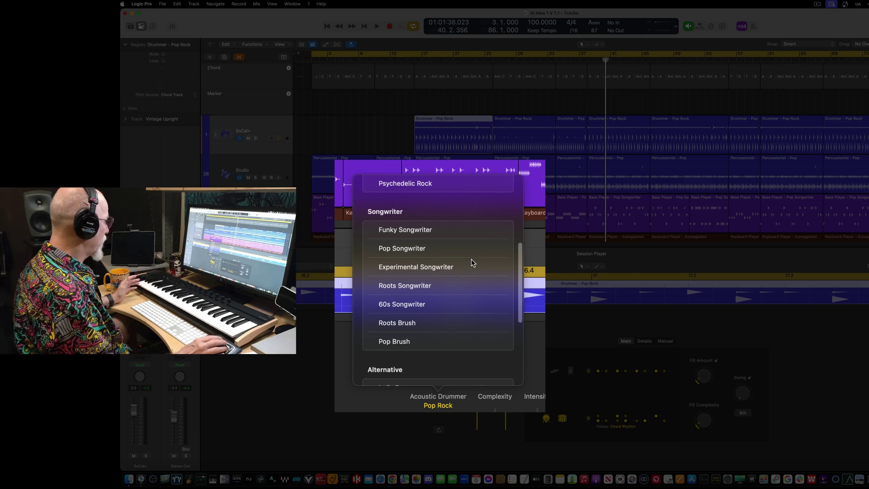
{"action": "scroll", "coordinate": [471, 258], "scroll_direction": "down", "scroll_amount": 1}
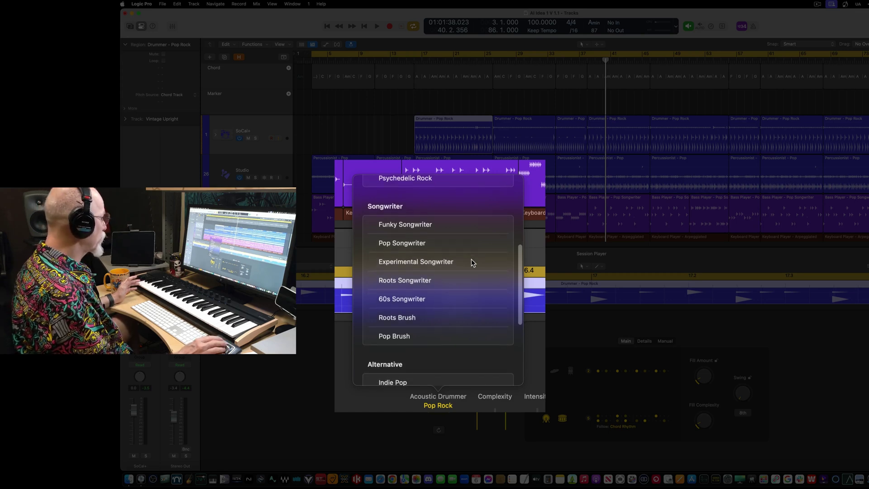
{"action": "scroll", "coordinate": [471, 259], "scroll_direction": "down", "scroll_amount": 2}
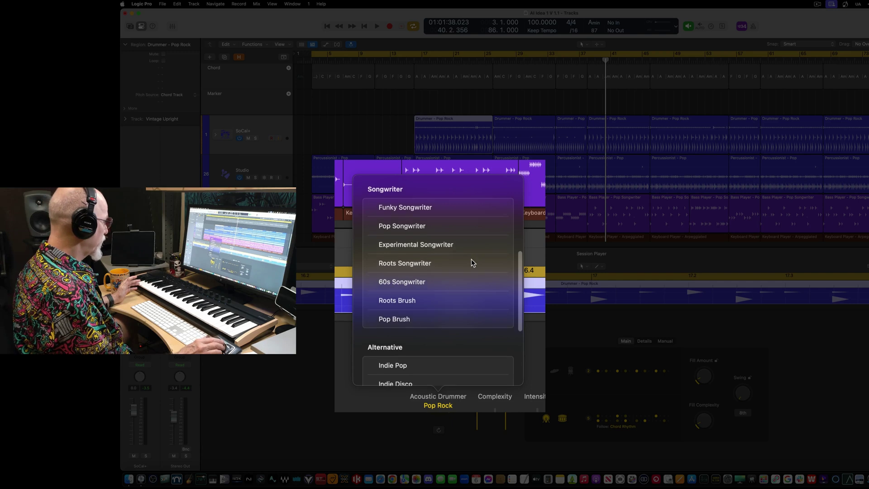
{"action": "scroll", "coordinate": [471, 259], "scroll_direction": "down", "scroll_amount": 3}
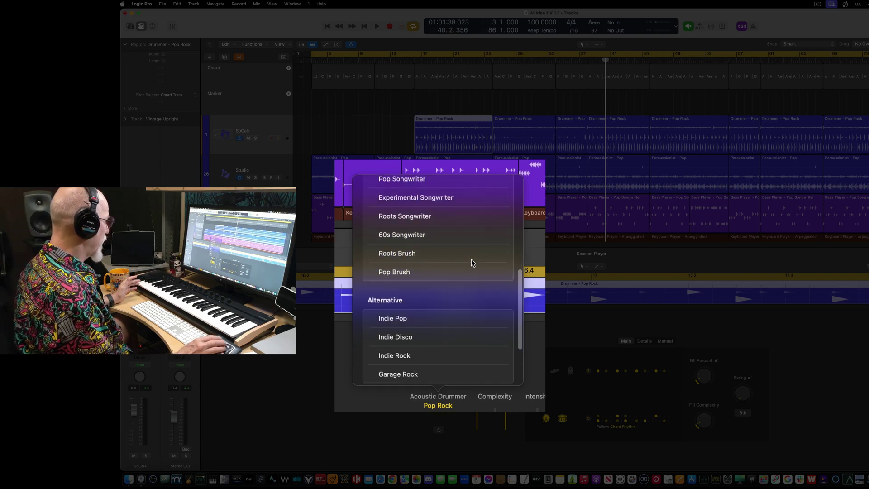
{"action": "scroll", "coordinate": [471, 259], "scroll_direction": "down", "scroll_amount": 1}
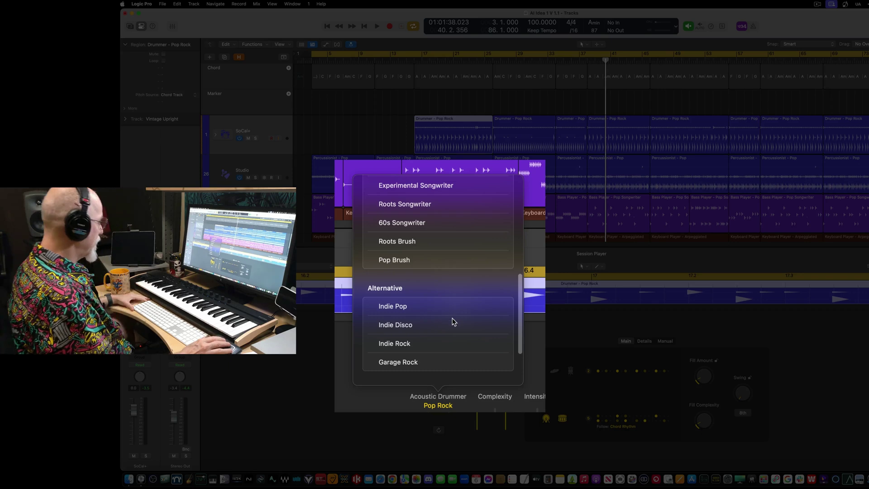
{"action": "scroll", "coordinate": [454, 335], "scroll_direction": "down", "scroll_amount": 3}
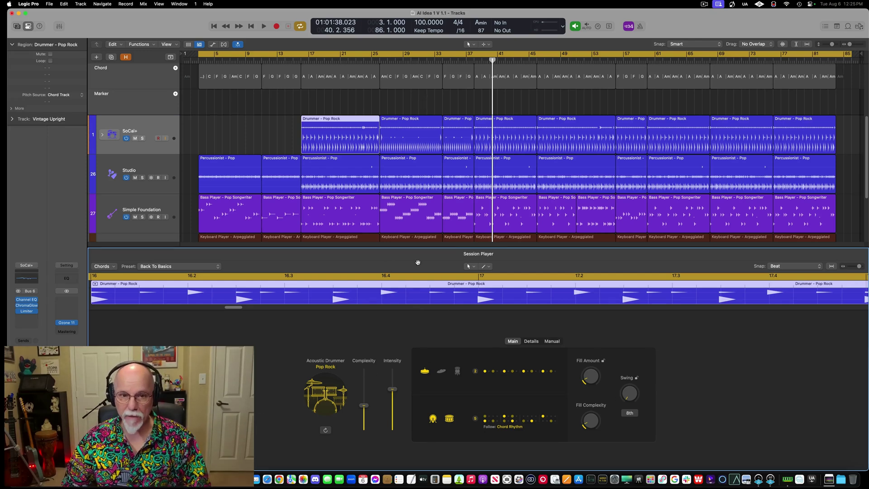
Step: Solo the SoCal+ track and play it with the cycle range set to its first Drummer region
{"action": "left_click", "coordinate": [340, 135]}
{"action": "key", "text": "super+u"}
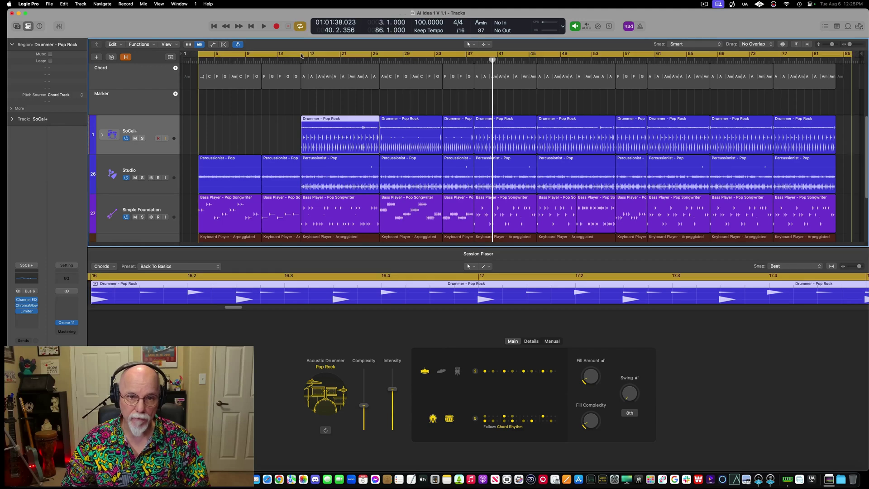
{"action": "key", "text": "ctrl+s"}
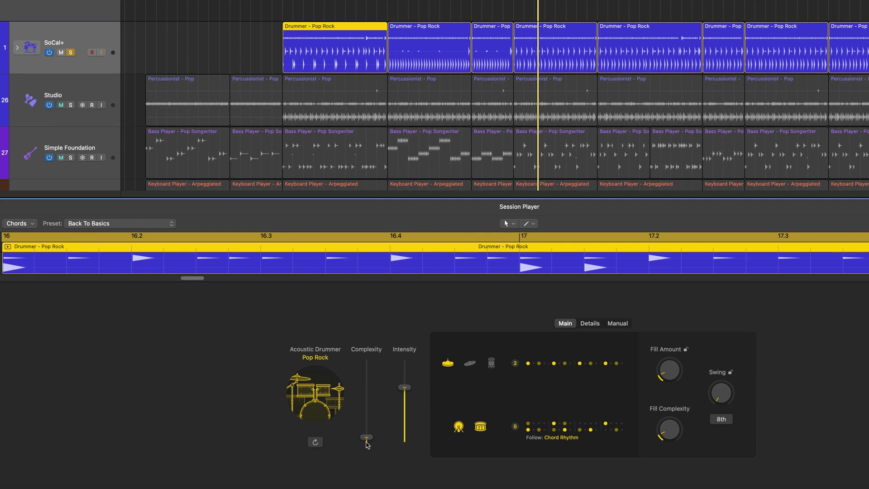
{"action": "key", "text": "space"}
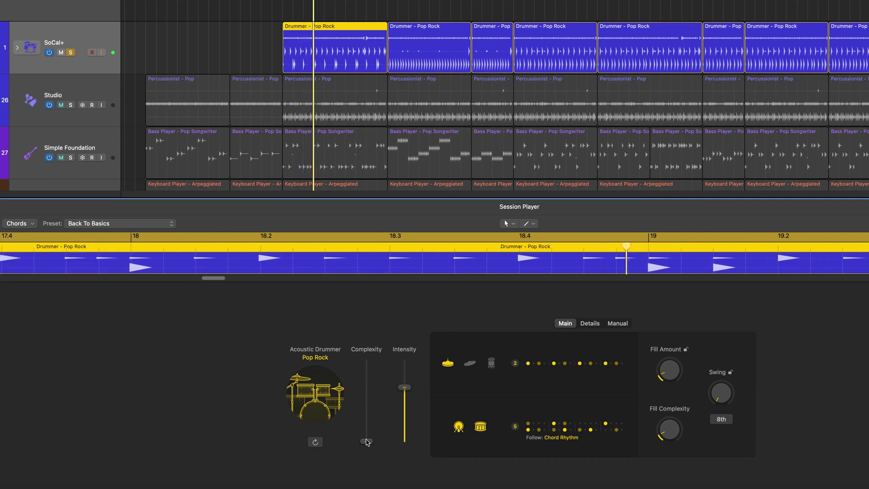
Step: Try low, medium and high Complexity and Intensity levels on the first Drummer region during playback
{"action": "left_click_drag", "start_coordinate": [368, 415], "coordinate": [370, 402]}
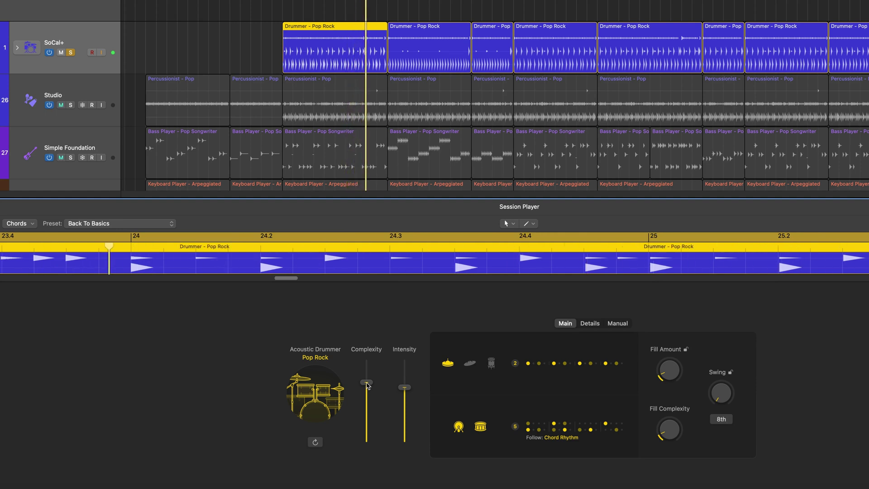
{"action": "left_click_drag", "start_coordinate": [368, 385], "coordinate": [368, 411]}
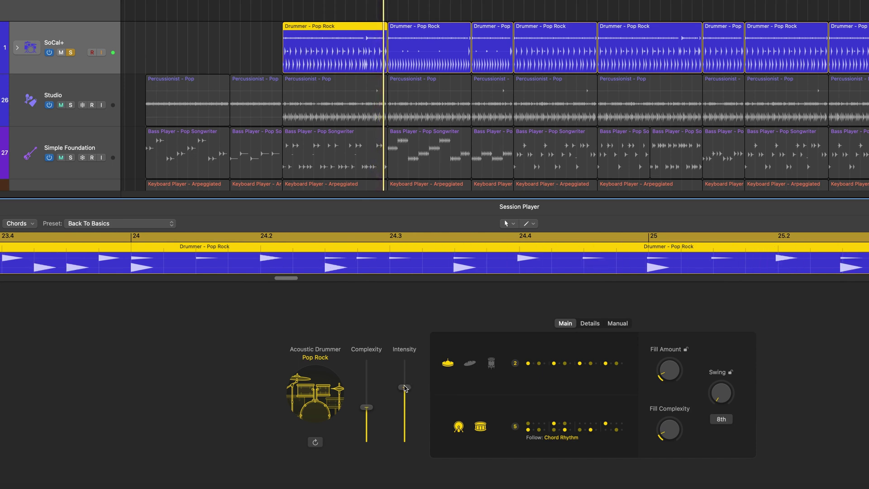
{"action": "left_click_drag", "start_coordinate": [405, 388], "coordinate": [407, 443]}
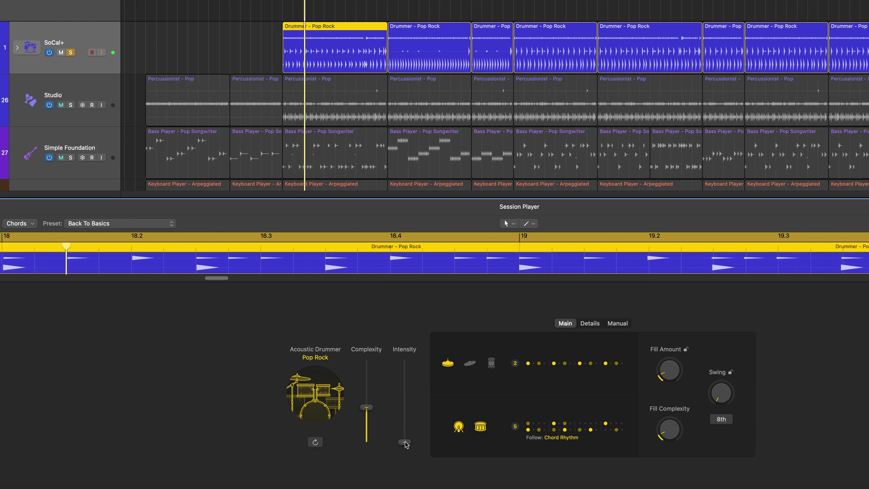
{"action": "left_click_drag", "start_coordinate": [406, 444], "coordinate": [406, 401]}
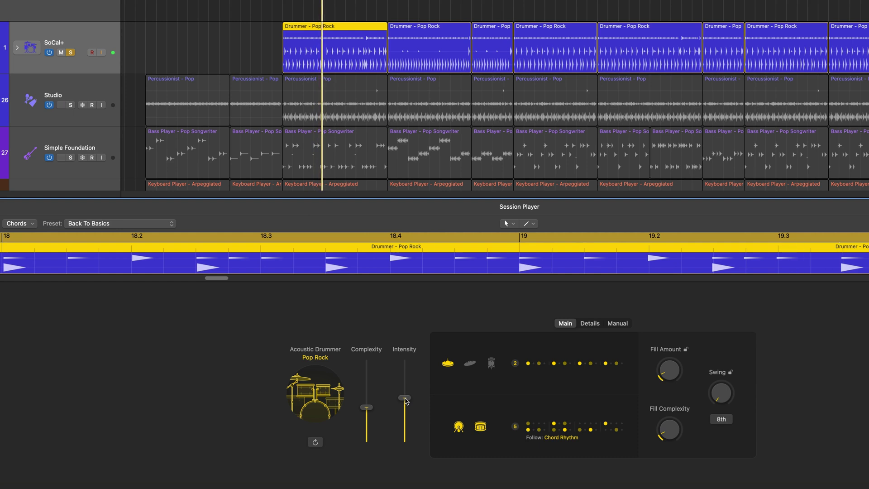
{"action": "left_click_drag", "start_coordinate": [405, 400], "coordinate": [406, 360]}
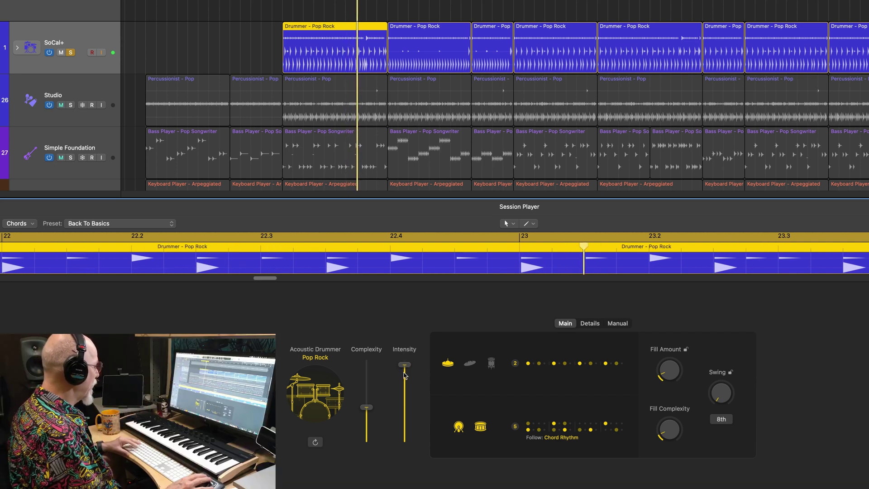
{"action": "left_click_drag", "start_coordinate": [405, 361], "coordinate": [407, 397]}
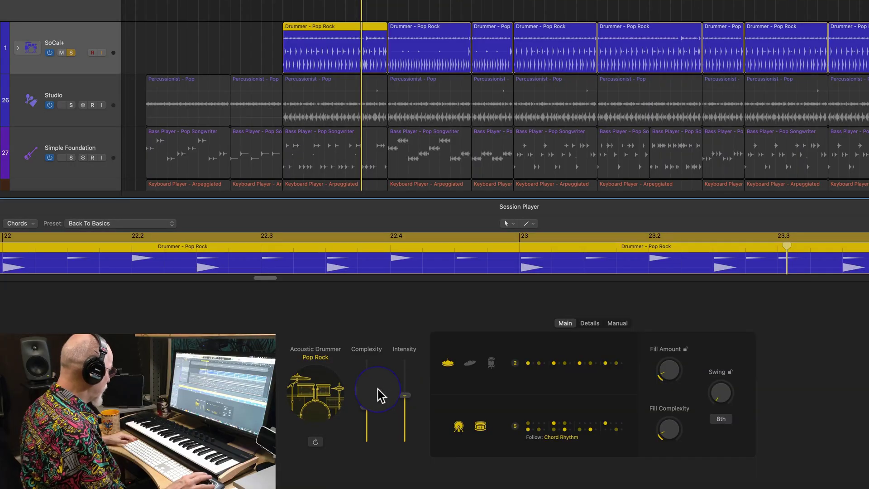
{"action": "left_click_drag", "start_coordinate": [403, 389], "coordinate": [400, 384]}
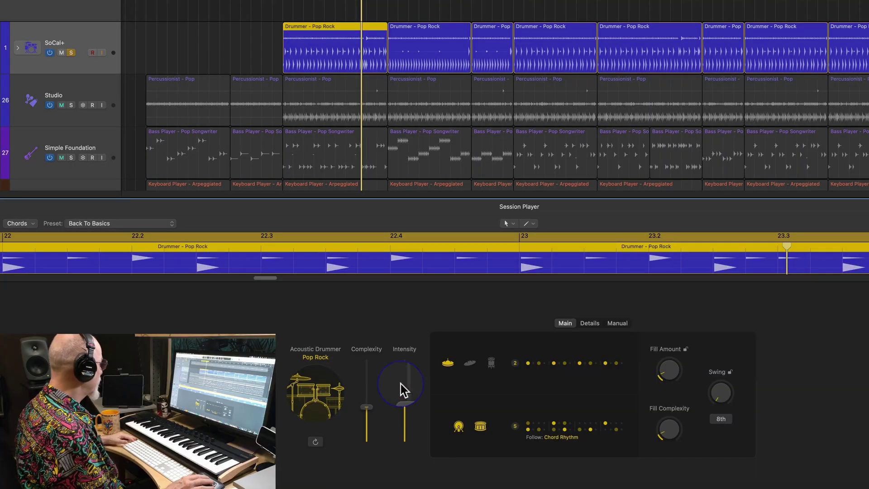
Step: Audition the Crash the Party, Echo Park and Golden State presets on the first Drummer region, and settle on Half-pipe
{"action": "left_click", "coordinate": [126, 224]}
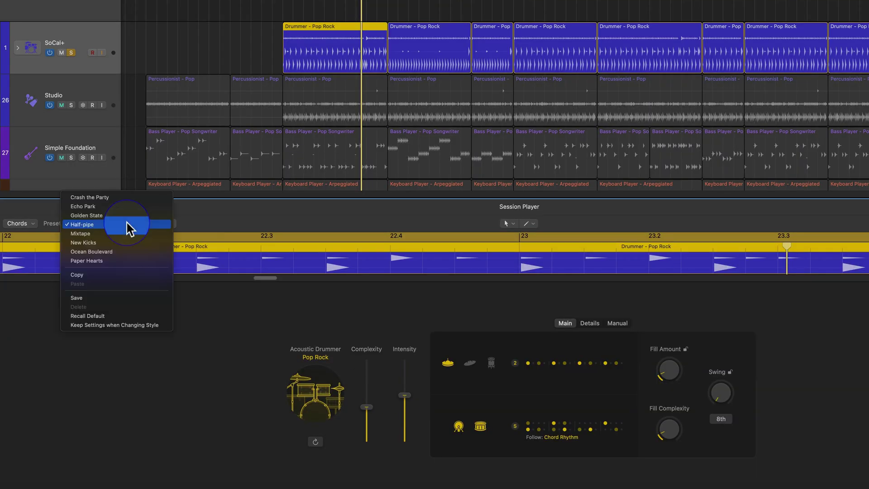
{"action": "left_click", "coordinate": [129, 196]}
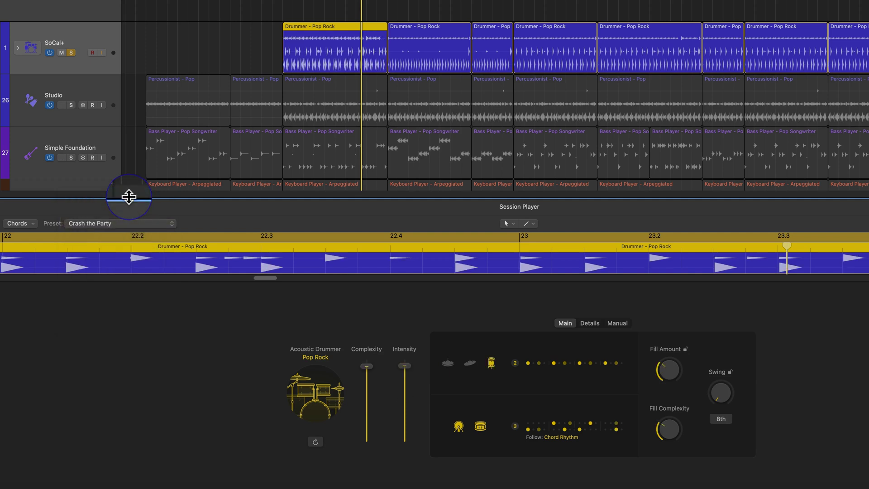
{"action": "left_click", "coordinate": [145, 222]}
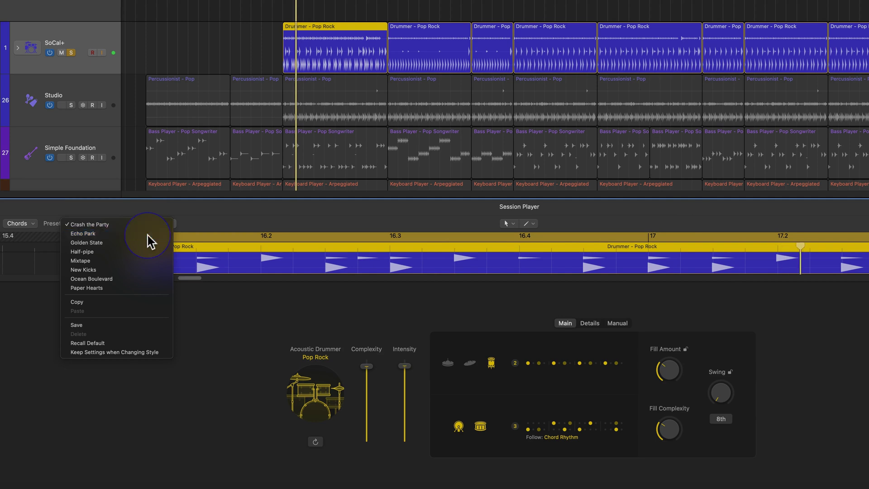
{"action": "left_click", "coordinate": [148, 234]}
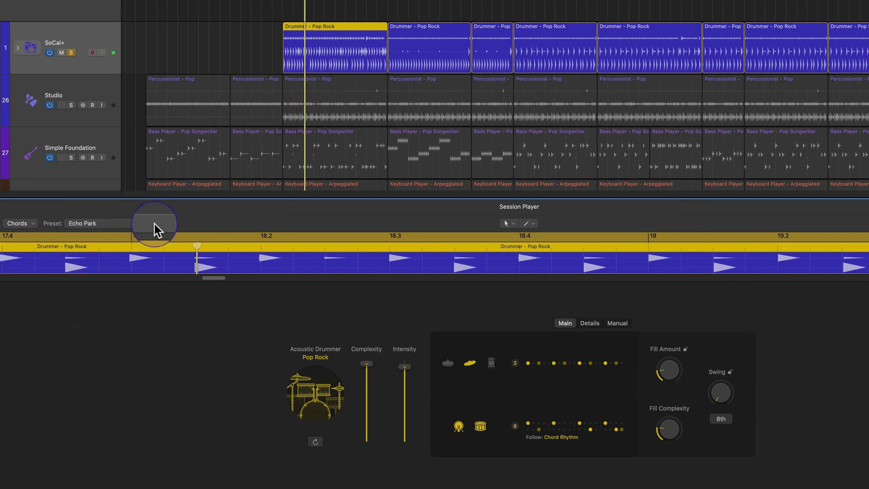
{"action": "left_click", "coordinate": [154, 224]}
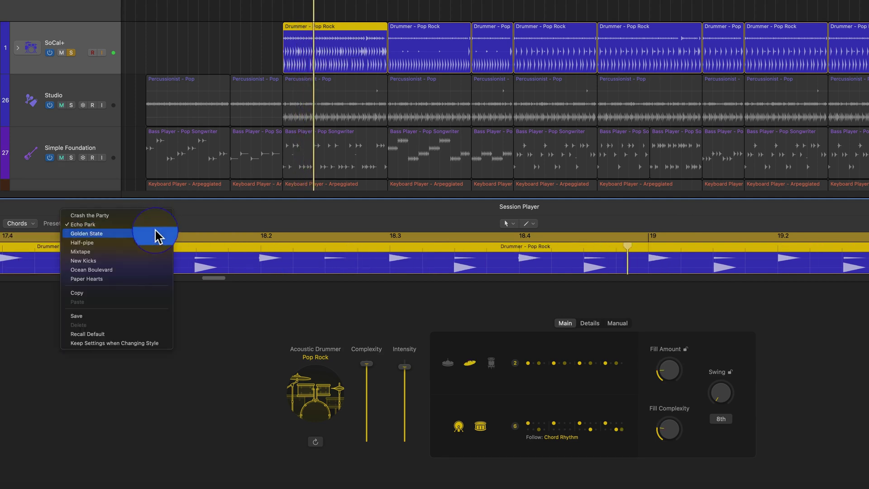
{"action": "left_click", "coordinate": [155, 233]}
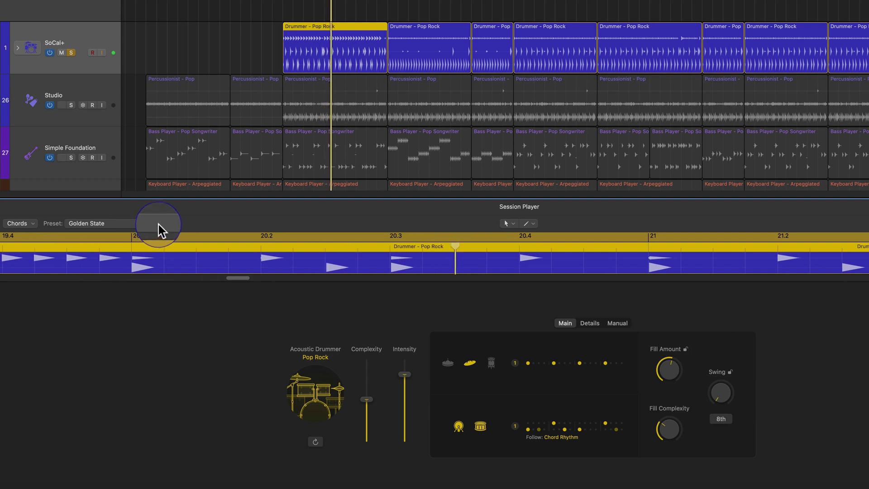
{"action": "left_click", "coordinate": [159, 224]}
{"action": "left_click", "coordinate": [159, 232]}
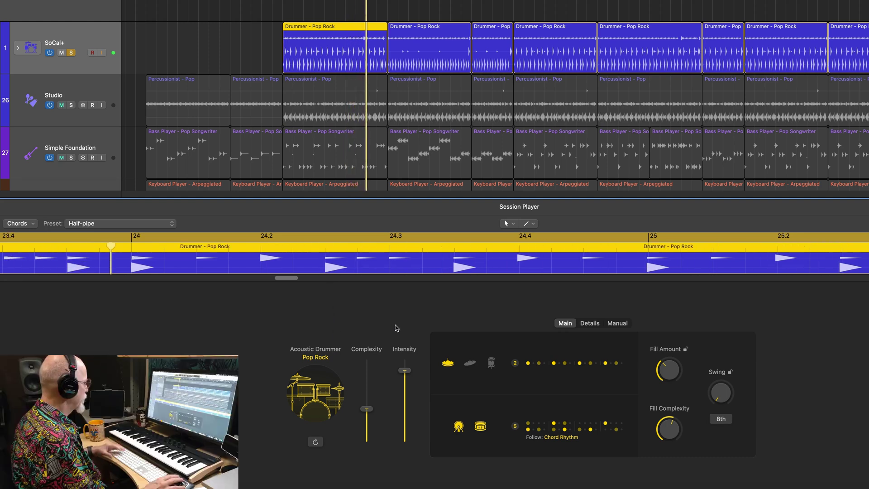
Step: Look through the presets for the first Drummer region and the Acoustic Drummer style list, keeping Half-pipe and Pop Rock
{"action": "left_click", "coordinate": [134, 223]}
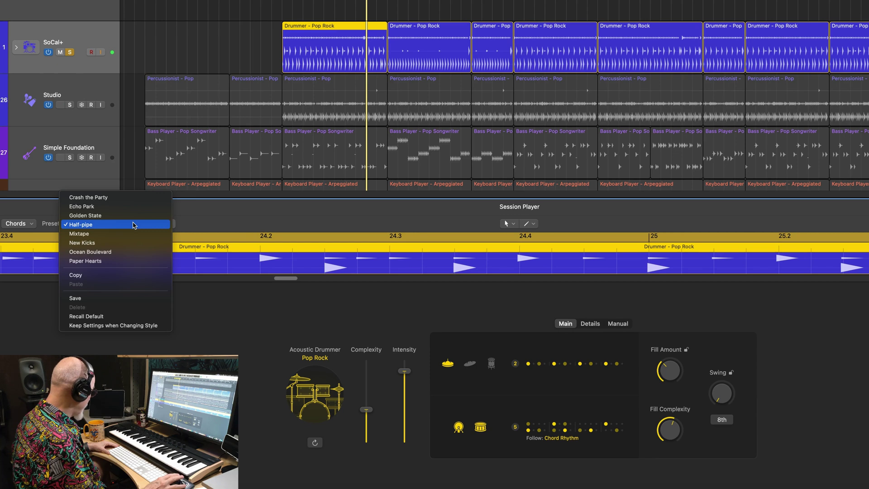
{"action": "left_click", "coordinate": [134, 228]}
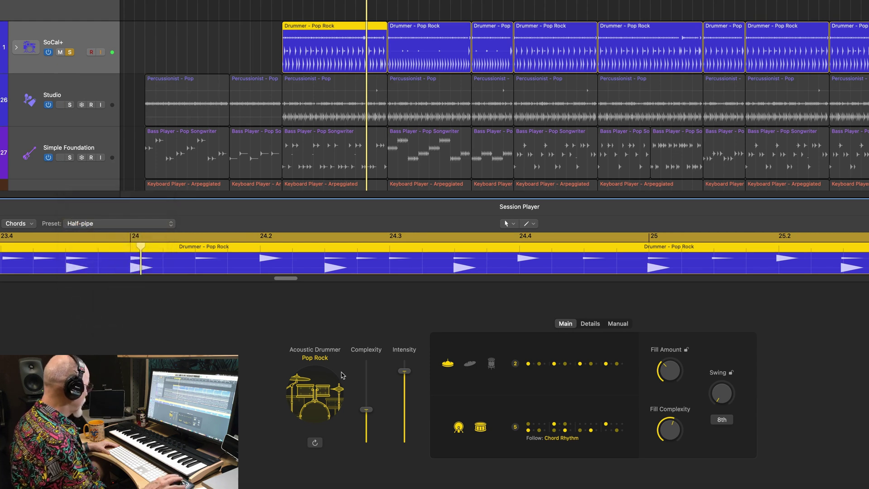
{"action": "left_click", "coordinate": [322, 358]}
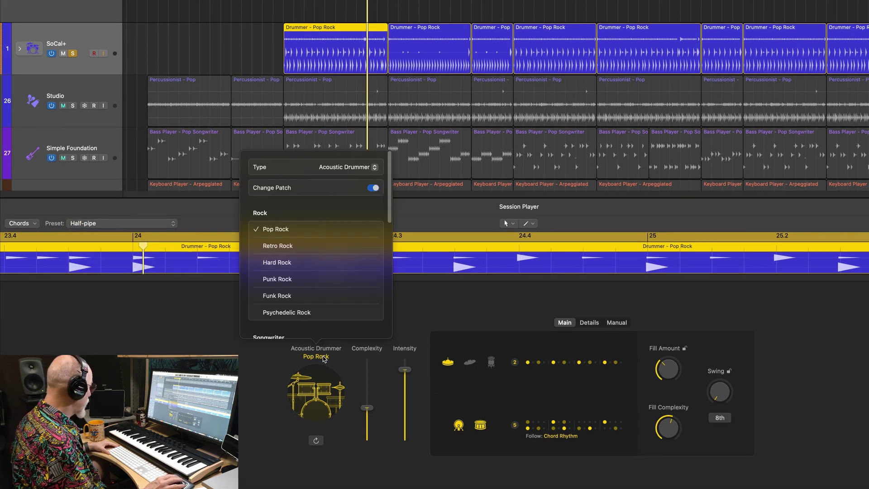
{"action": "left_click", "coordinate": [488, 318]}
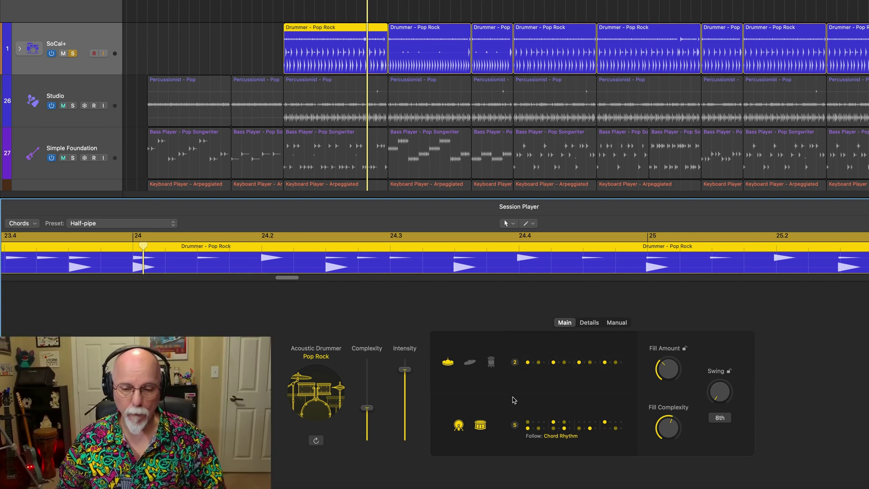
Step: Audition hi-hat patterns 1, 3 and 4 on the first Drummer region during playback, and return to pattern 2
{"action": "left_click", "coordinate": [620, 366]}
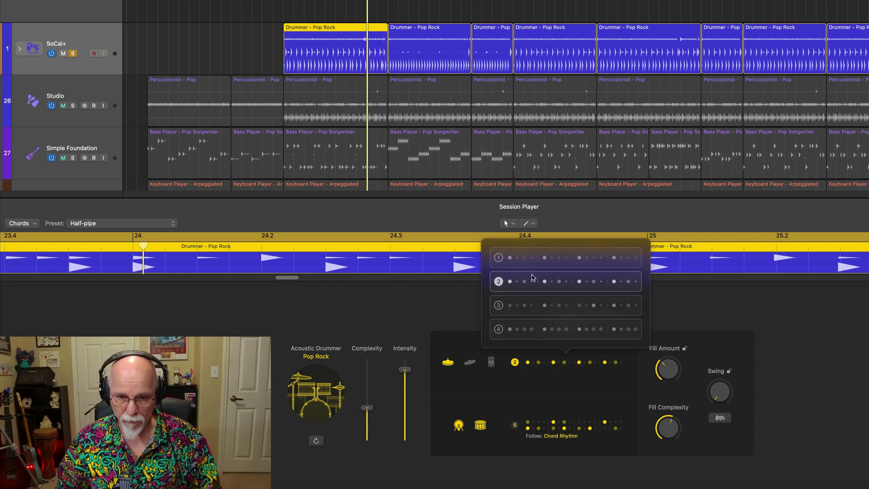
{"action": "left_click", "coordinate": [538, 262]}
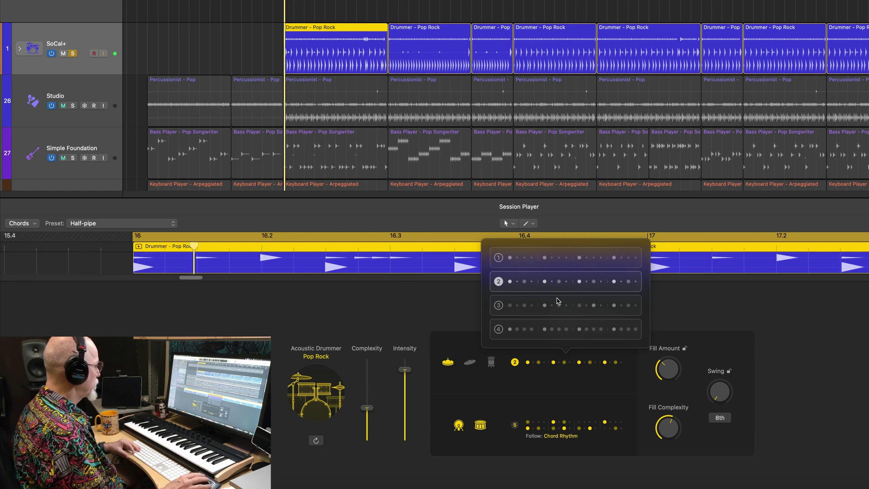
{"action": "left_click", "coordinate": [556, 259]}
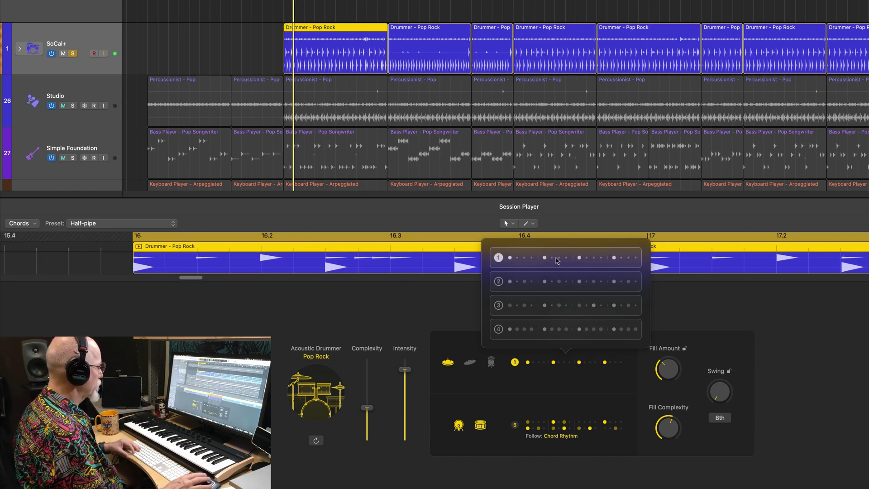
{"action": "left_click", "coordinate": [565, 307]}
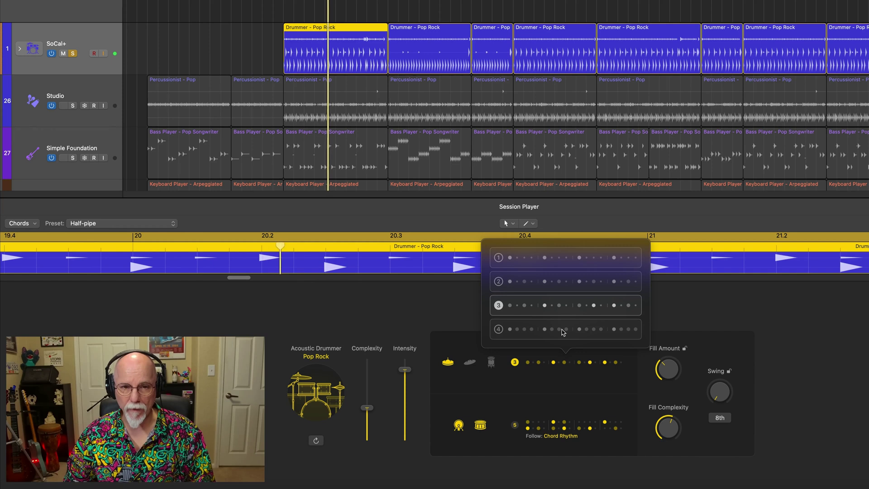
{"action": "left_click", "coordinate": [563, 333]}
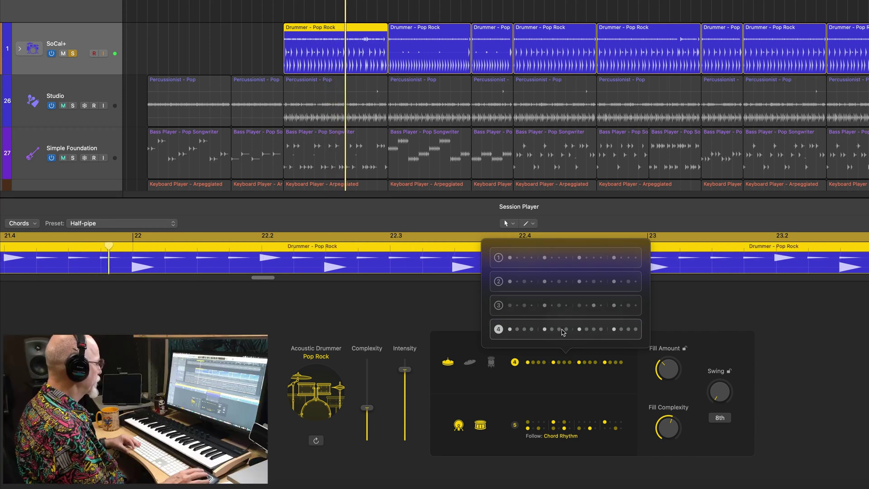
{"action": "left_click", "coordinate": [564, 284]}
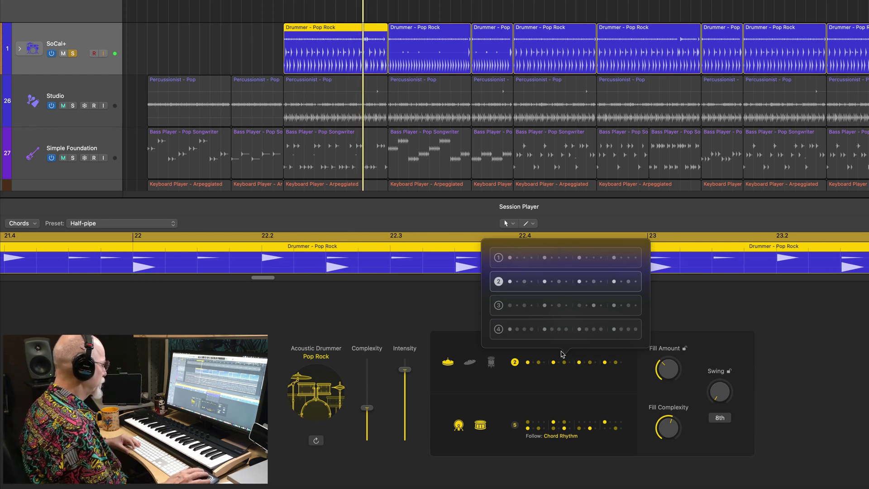
Step: Try the cymbal and toms in place of the hi-hat and playback without the snare, restoring both hi-hat and snare
{"action": "left_click", "coordinate": [488, 377]}
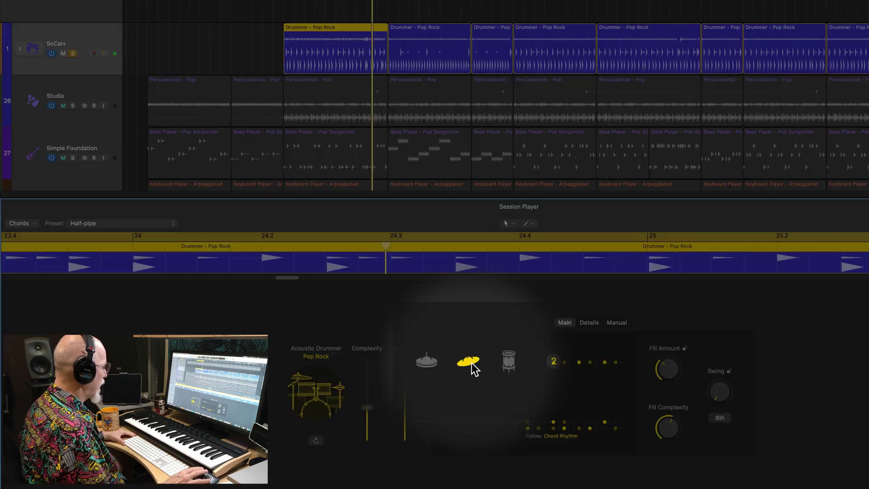
{"action": "left_click", "coordinate": [490, 363]}
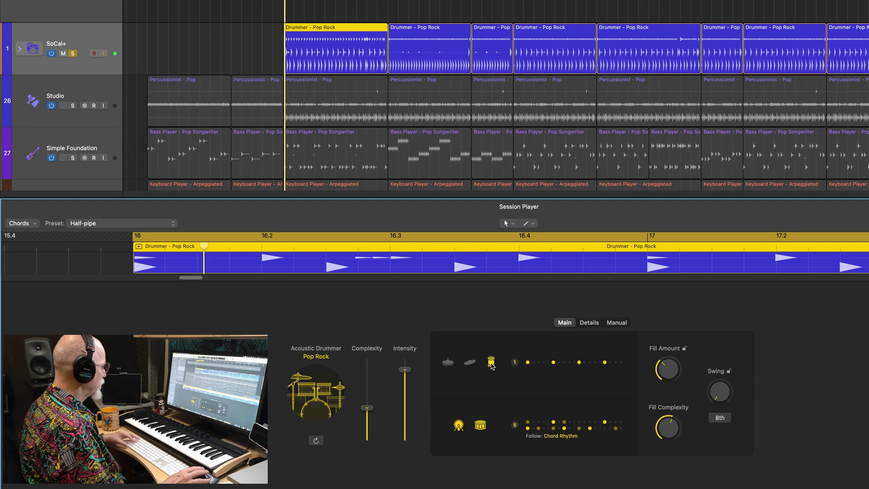
{"action": "left_click", "coordinate": [470, 363]}
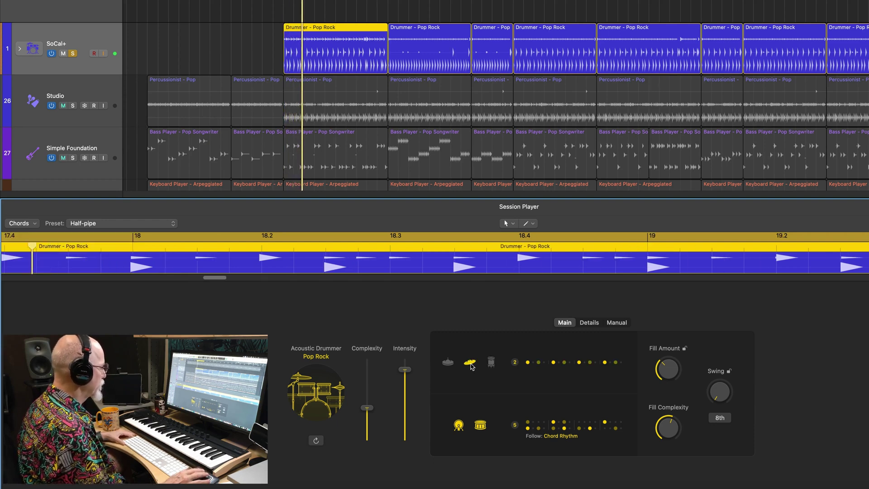
{"action": "left_click", "coordinate": [448, 363]}
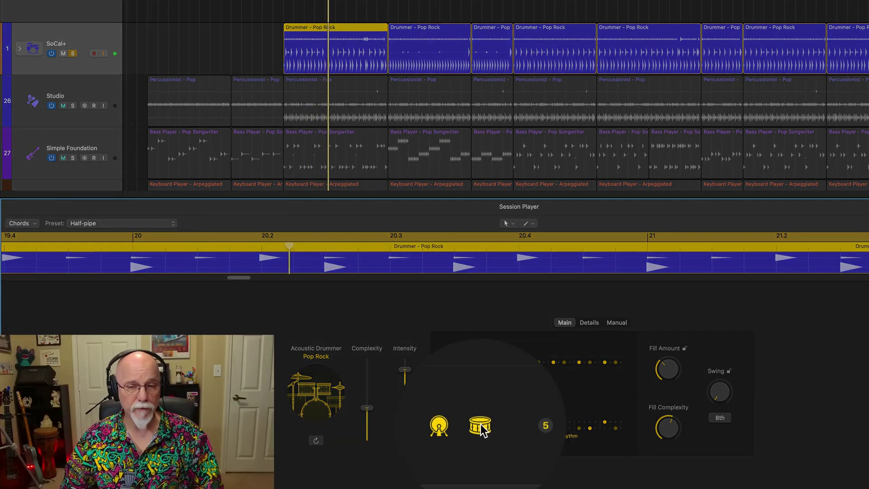
{"action": "left_click", "coordinate": [481, 428]}
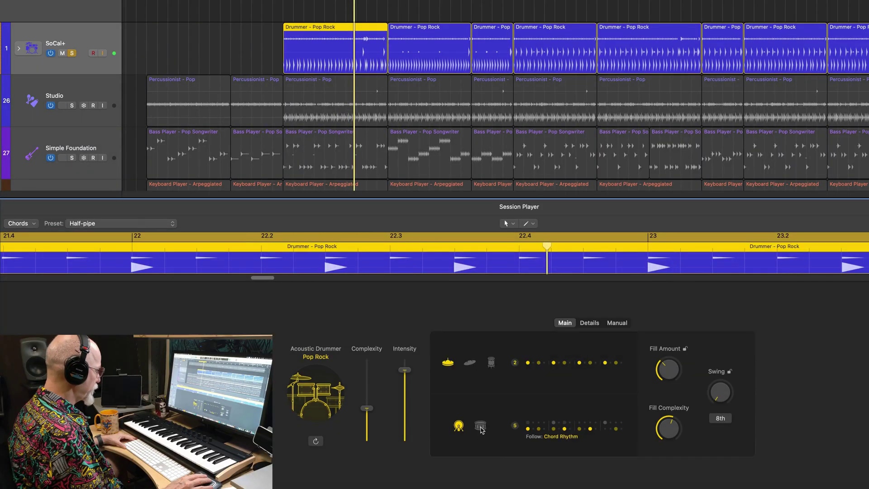
{"action": "left_click", "coordinate": [481, 428]}
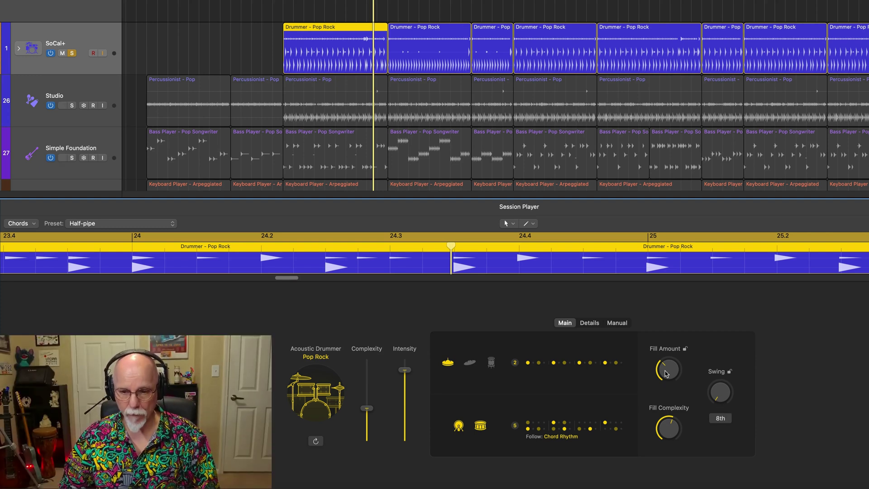
Step: Lower the first Drummer region's Fill Complexity to its minimum and set Fill Amount to 5 % during playback
{"action": "left_click_drag", "start_coordinate": [670, 424], "coordinate": [670, 453]}
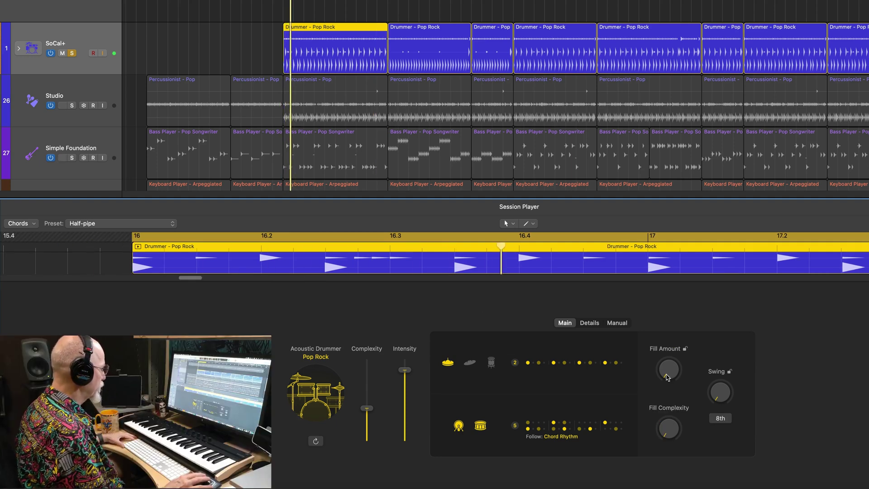
{"action": "left_click_drag", "start_coordinate": [666, 377], "coordinate": [664, 370]}
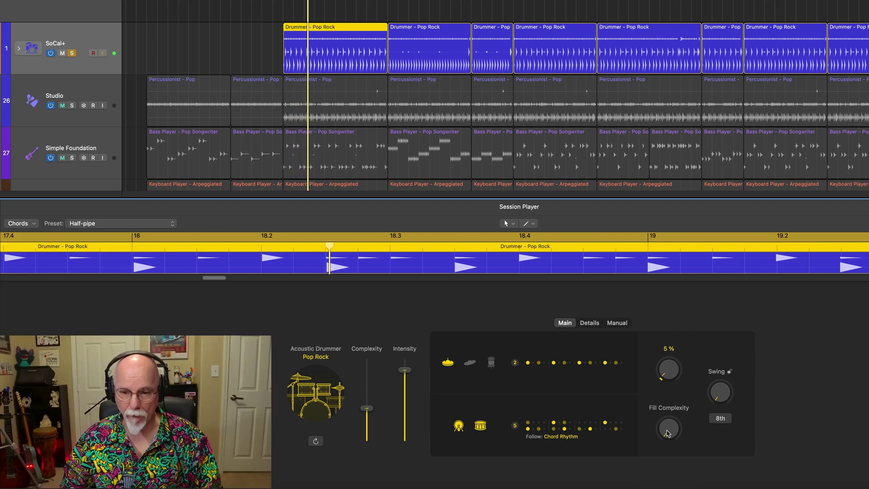
{"action": "left_click_drag", "start_coordinate": [666, 432], "coordinate": [666, 432]}
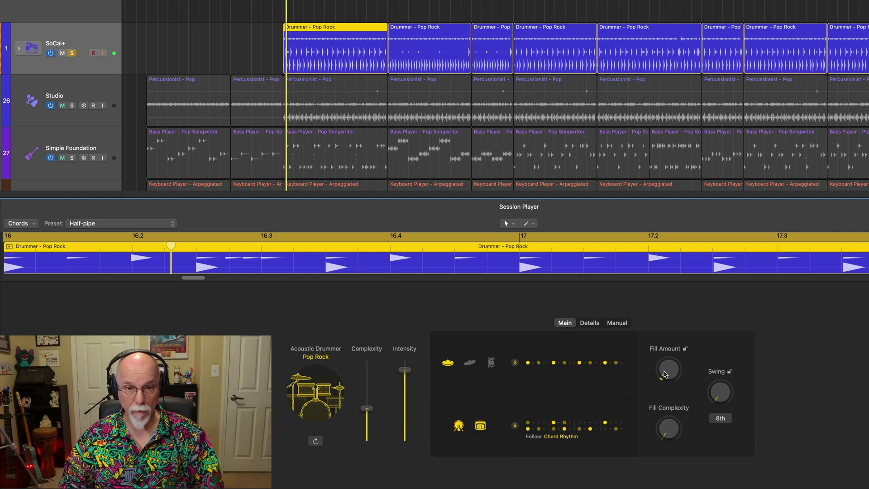
Step: Set the first Drummer region's Fill Amount to 50 % and raise its Fill Complexity
{"action": "left_click_drag", "start_coordinate": [664, 374], "coordinate": [671, 339]}
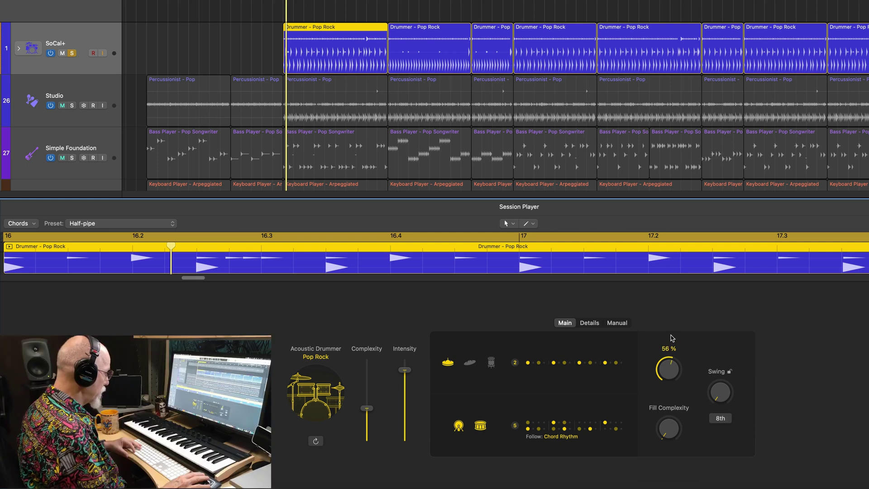
{"action": "left_click_drag", "start_coordinate": [672, 342], "coordinate": [669, 347]}
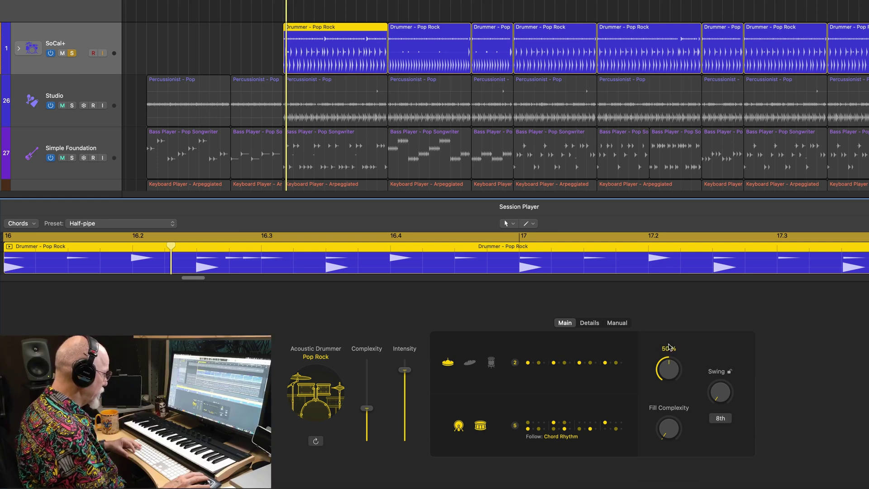
{"action": "left_click", "coordinate": [666, 432]}
{"action": "left_click_drag", "start_coordinate": [667, 432], "coordinate": [666, 407]}
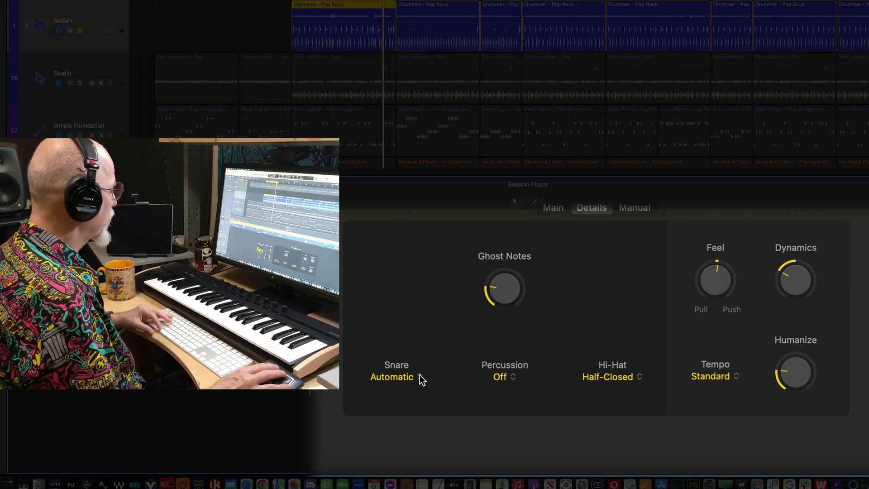
Step: Look through the Snare, Percussion and Hi-Hat options in the first Drummer region's details without changing them
{"action": "left_click", "coordinate": [420, 377]}
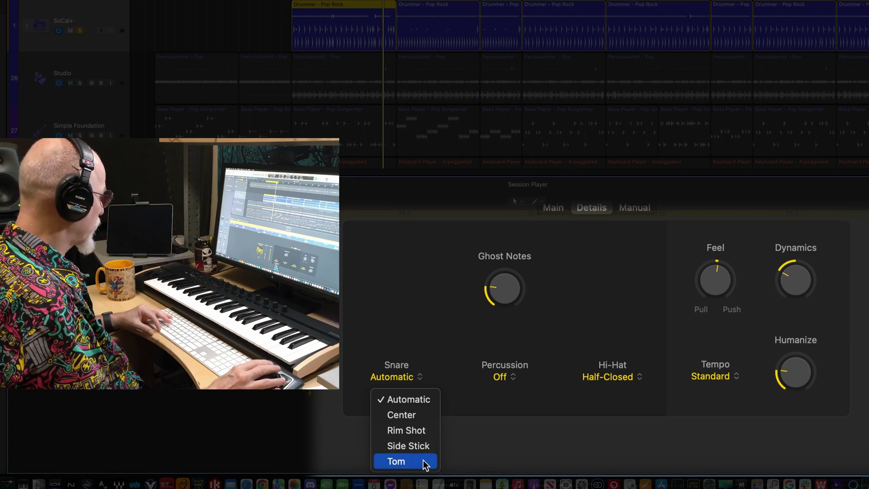
{"action": "left_click", "coordinate": [594, 413]}
{"action": "left_click", "coordinate": [507, 373]}
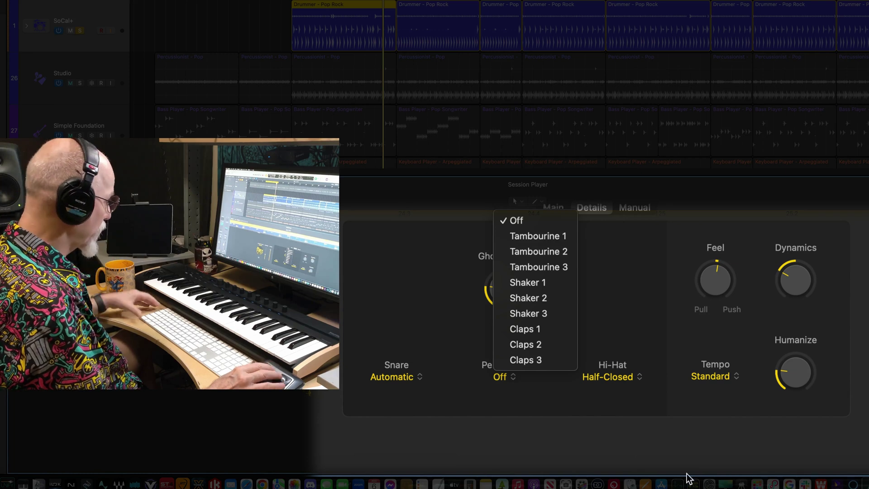
{"action": "left_click", "coordinate": [641, 398]}
{"action": "left_click", "coordinate": [636, 378]}
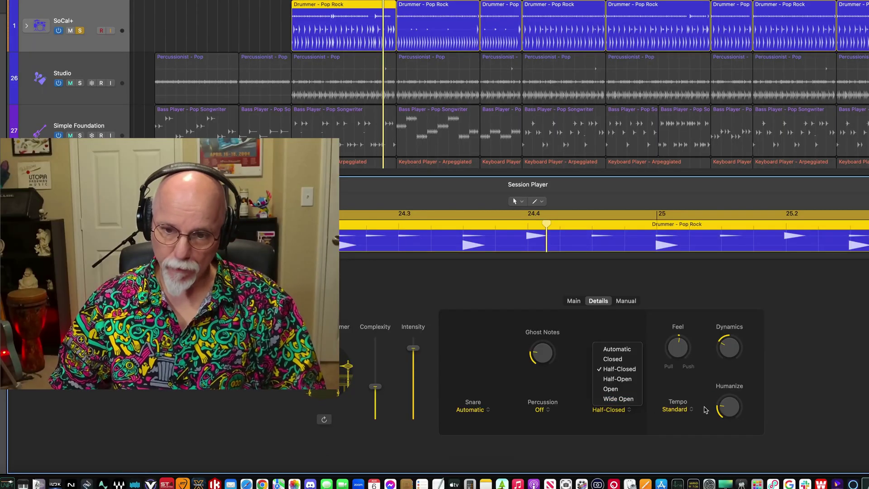
{"action": "left_click", "coordinate": [689, 367]}
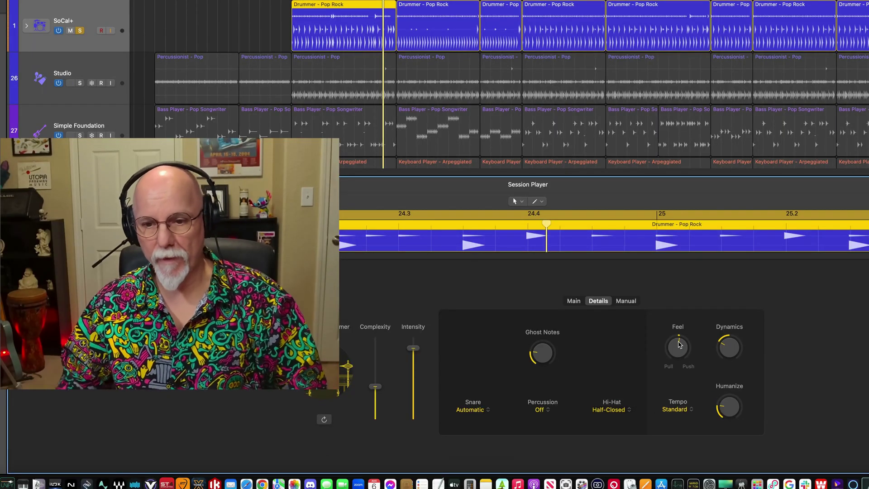
Step: Try pushed and pulled Feel settings during playback, return Feel to the centre, set Dynamics to 111 % and check the Tempo options
{"action": "left_click_drag", "start_coordinate": [677, 351], "coordinate": [683, 314]}
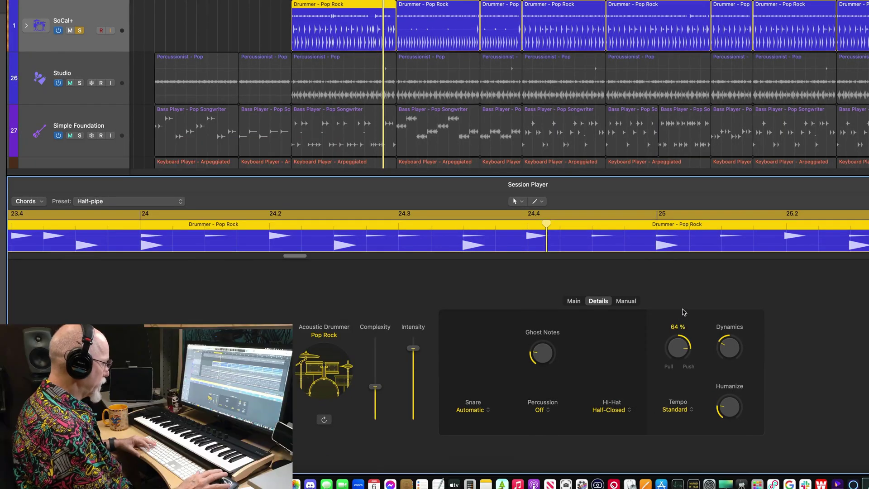
{"action": "key", "text": "space"}
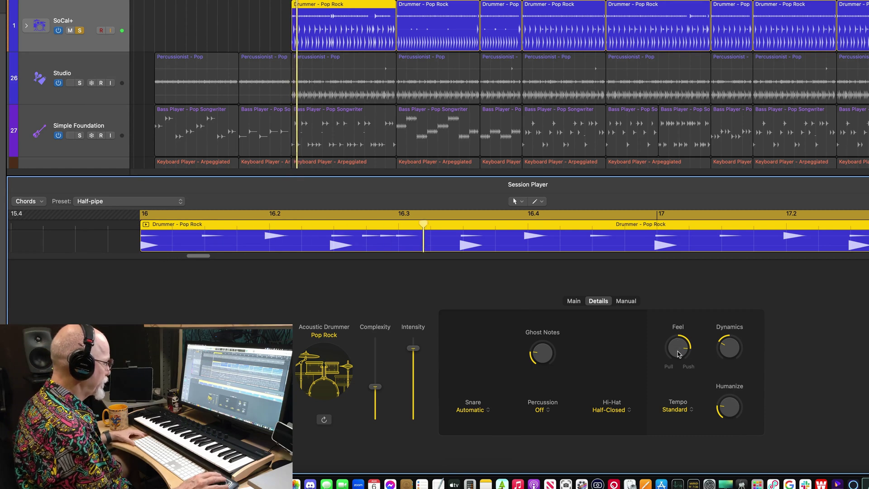
{"action": "left_click_drag", "start_coordinate": [679, 355], "coordinate": [720, 323]}
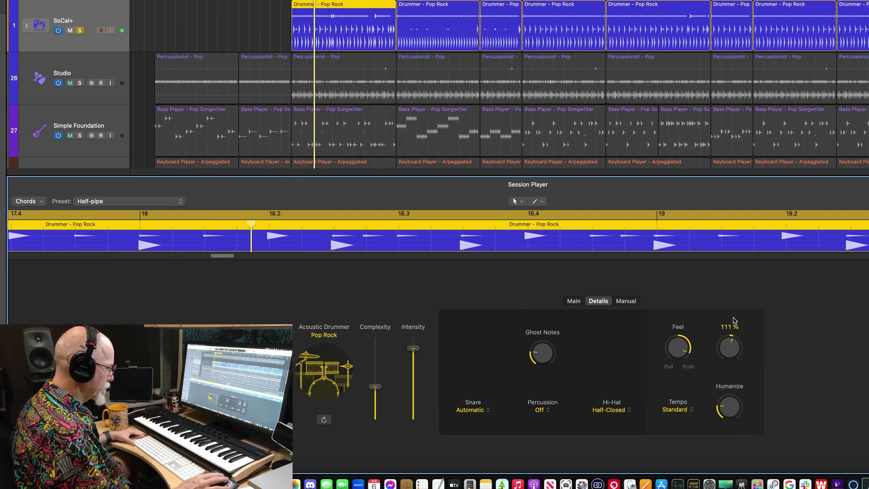
{"action": "left_click_drag", "start_coordinate": [687, 356], "coordinate": [672, 431]}
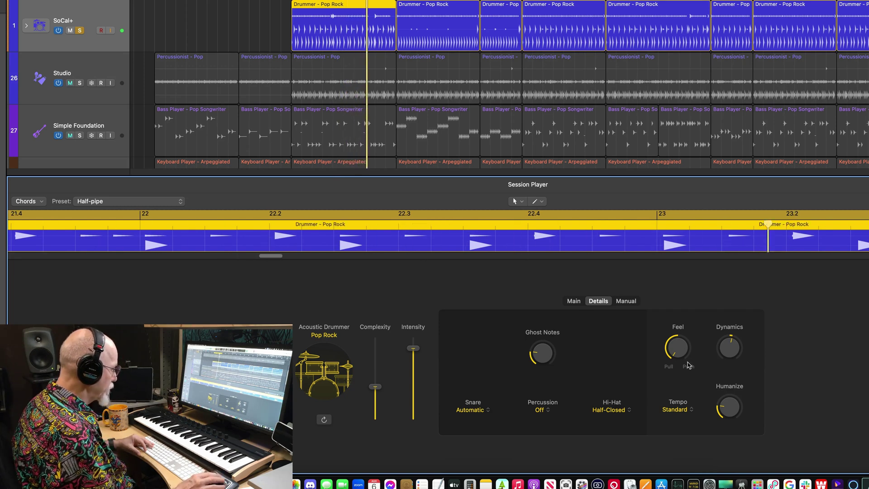
{"action": "left_click_drag", "start_coordinate": [678, 345], "coordinate": [671, 291]}
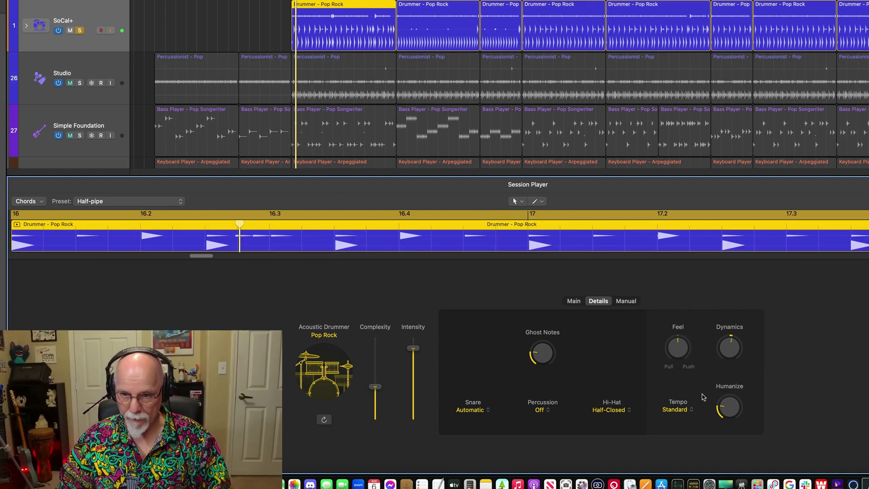
{"action": "left_click", "coordinate": [691, 409]}
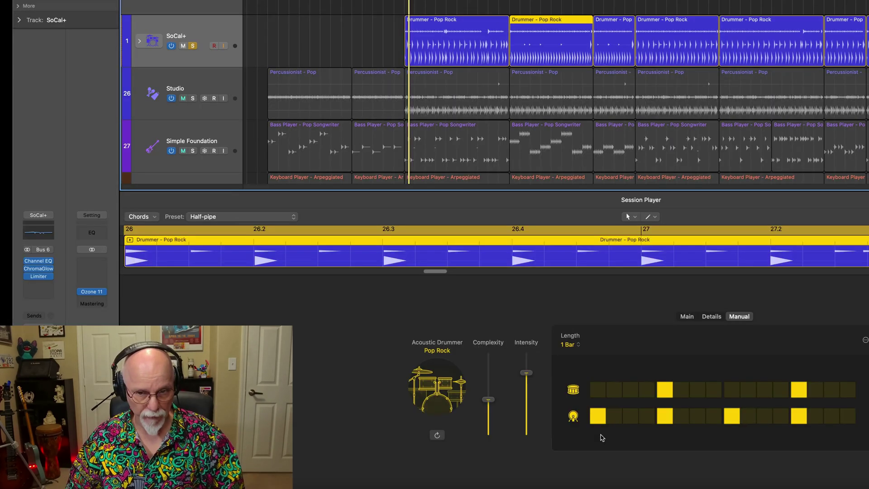
Step: Try an extra kick on the twelfth step of the second Drummer region's one-bar manual pattern during playback, and remove it again
{"action": "key", "text": "space"}
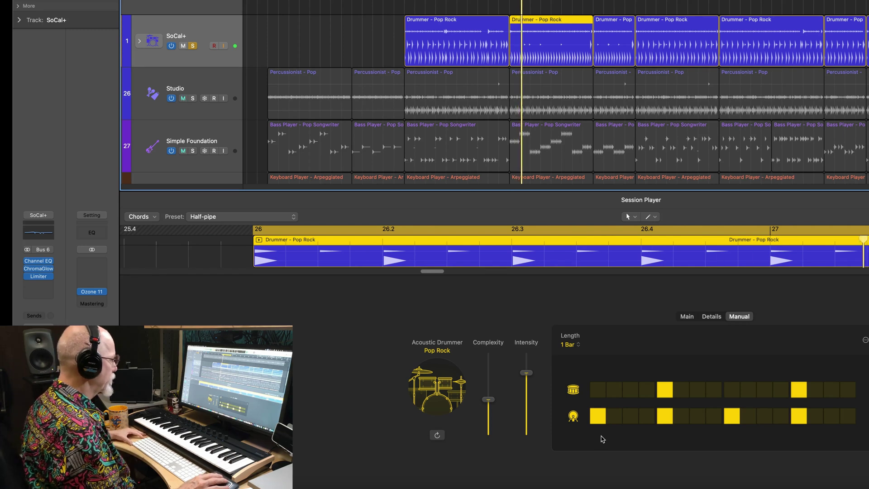
{"action": "left_click", "coordinate": [779, 415]}
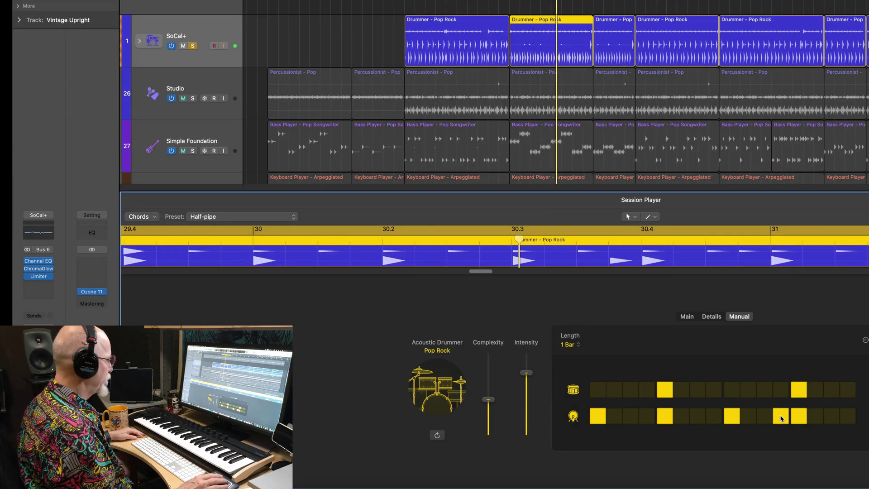
{"action": "left_click", "coordinate": [780, 416]}
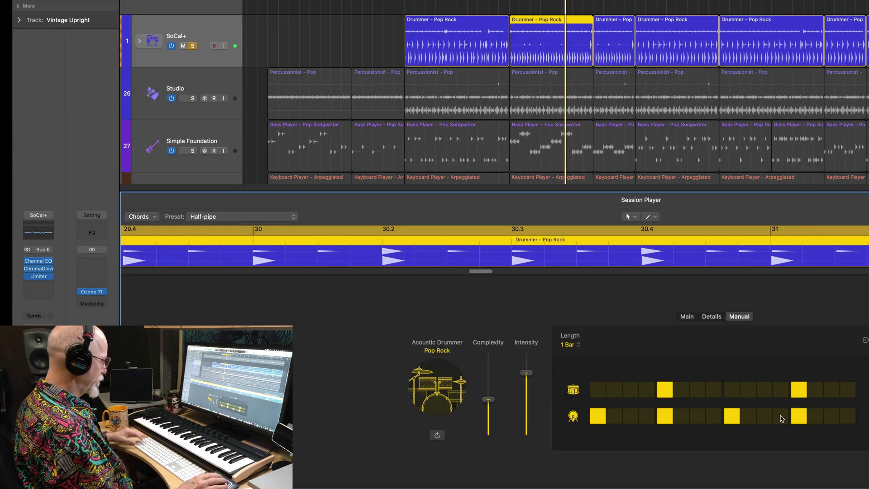
Step: Look through the Length options for the second Drummer region's manual pattern without choosing one
{"action": "left_click", "coordinate": [578, 344]}
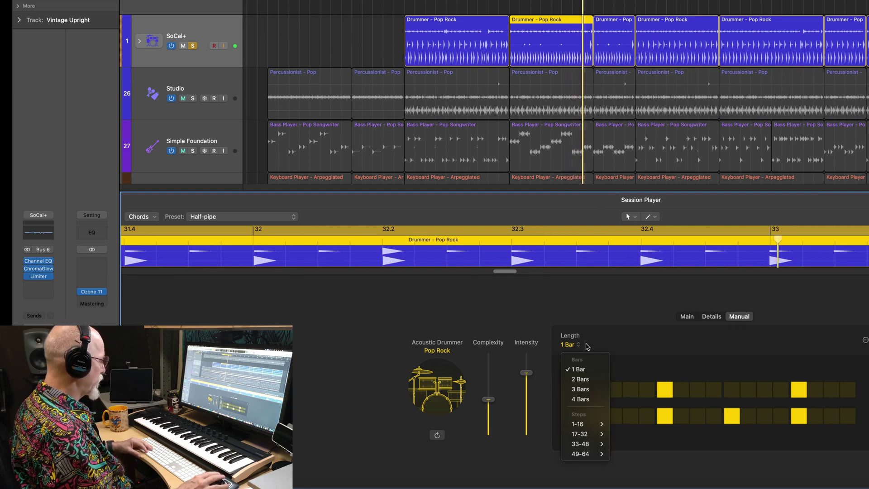
{"action": "left_click", "coordinate": [587, 347]}
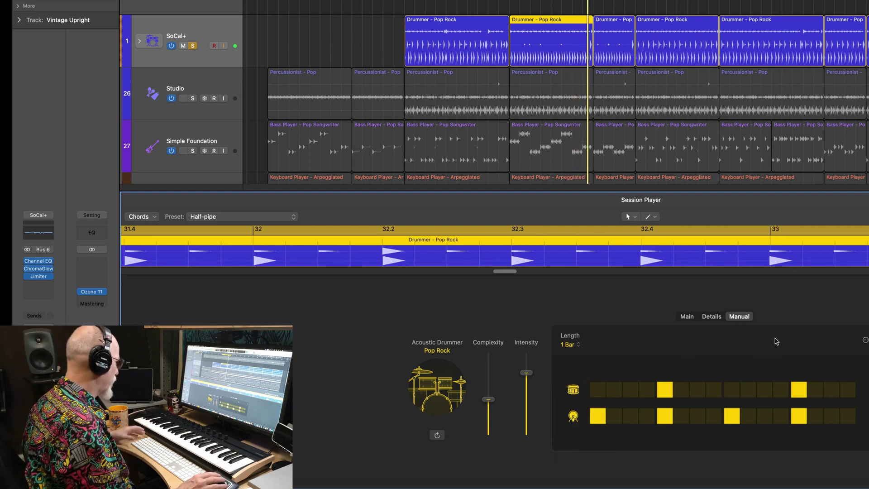
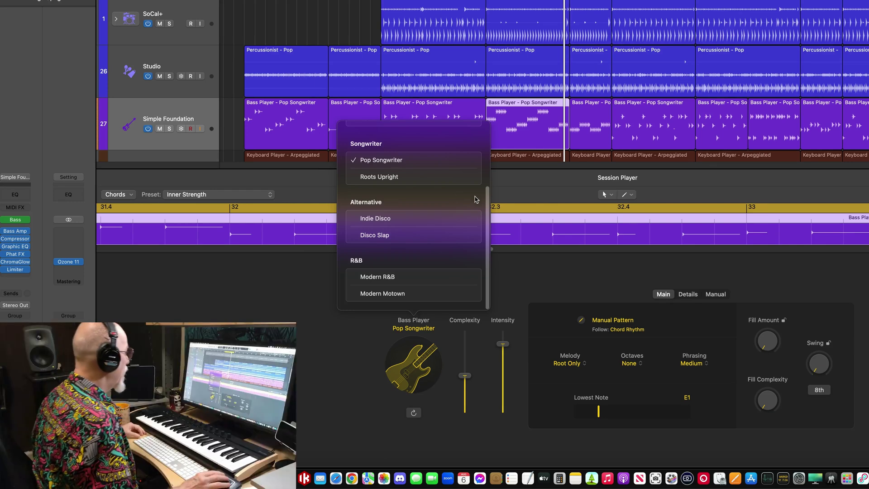
Step: Look through the player styles, manual pattern and presets of the Bass Player region at bar 26 without changing them
{"action": "left_click", "coordinate": [524, 195]}
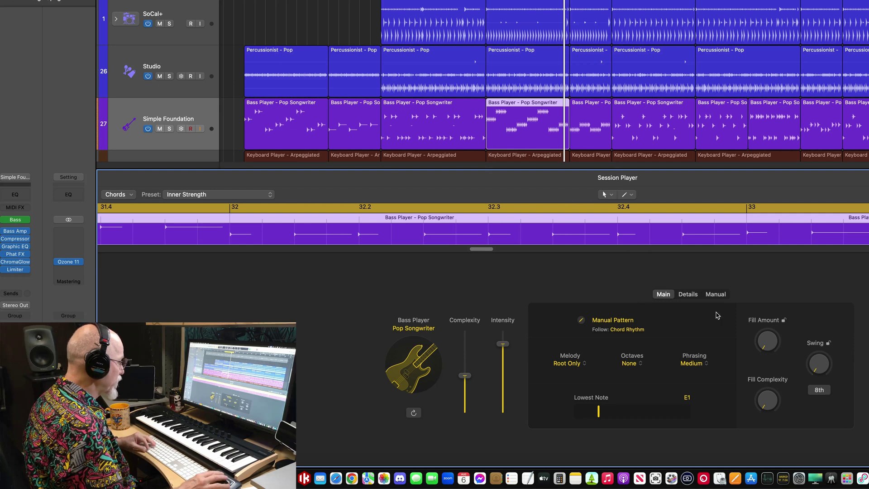
{"action": "left_click", "coordinate": [717, 295]}
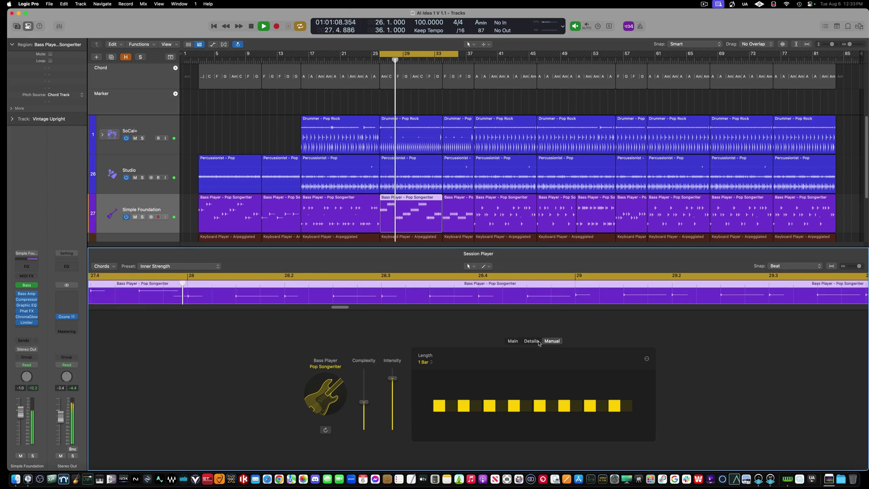
{"action": "left_click", "coordinate": [513, 341]}
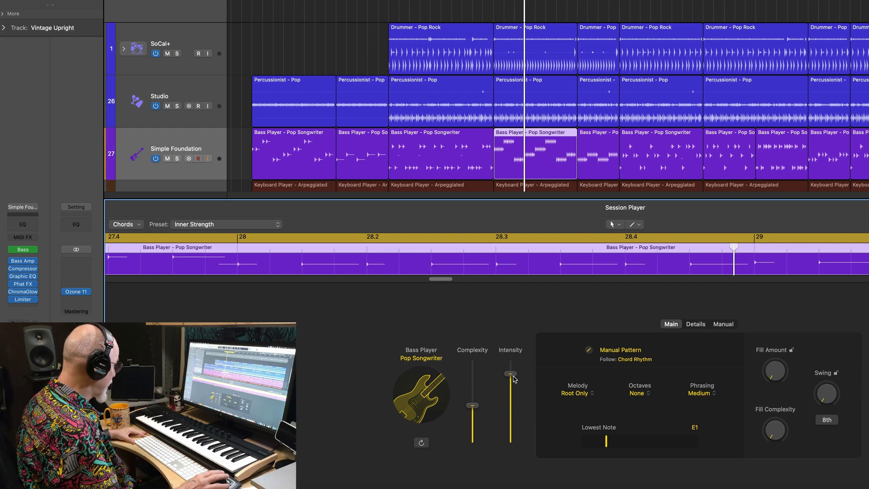
{"action": "left_click", "coordinate": [247, 227]}
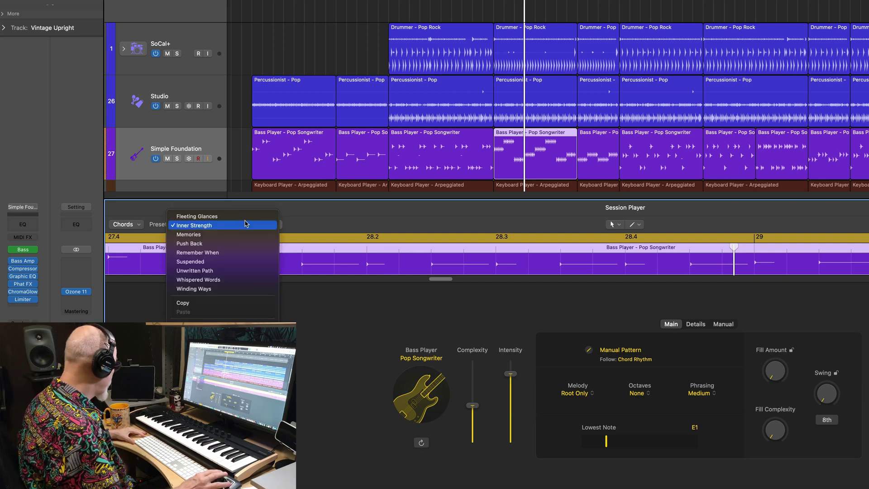
{"action": "left_click", "coordinate": [718, 431]}
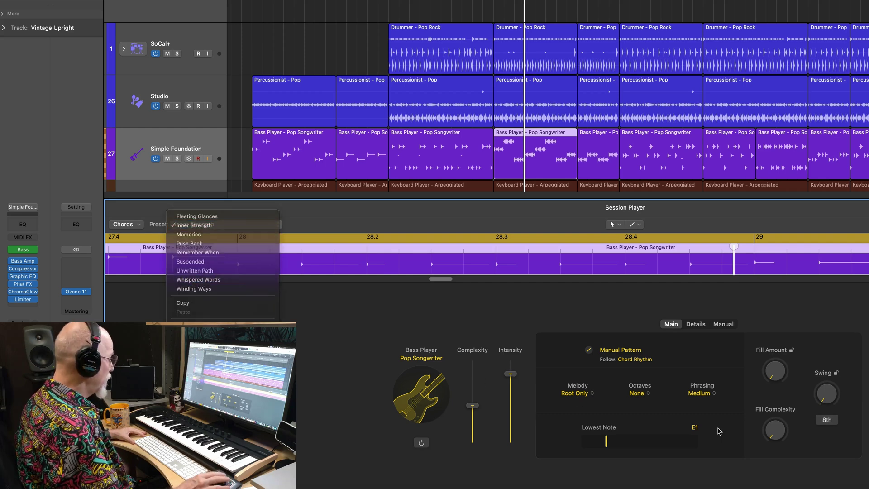
Step: Check the bass region's Melody options, set Lowest Note to B0 and Fill Amount to 30 %, and raise Fill Complexity slightly
{"action": "left_click", "coordinate": [589, 393]}
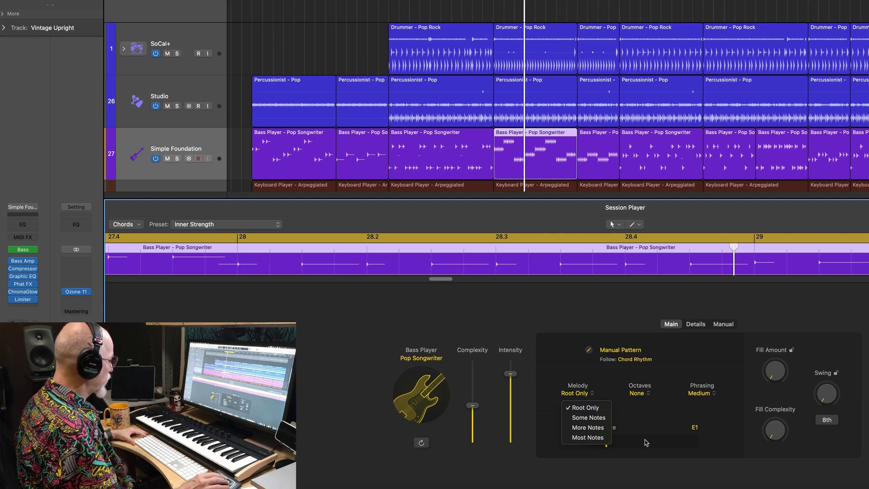
{"action": "left_click", "coordinate": [647, 415]}
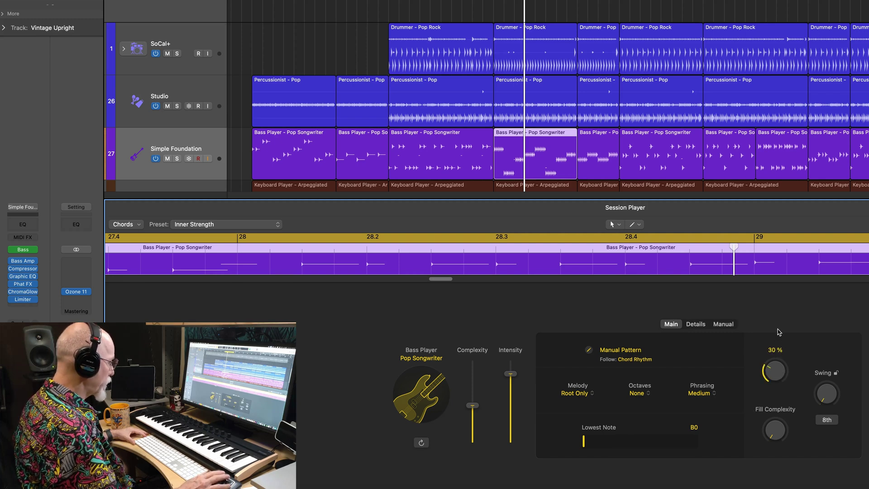
{"action": "left_click_drag", "start_coordinate": [783, 434], "coordinate": [774, 434]}
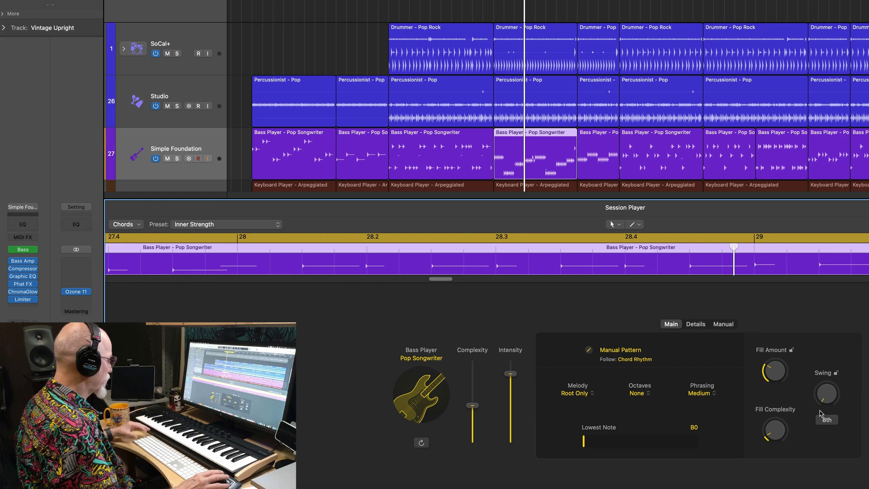
Step: Try the bass region's details with Align Root off and with Dynamic Mute off, turning each back on
{"action": "left_click", "coordinate": [695, 324]}
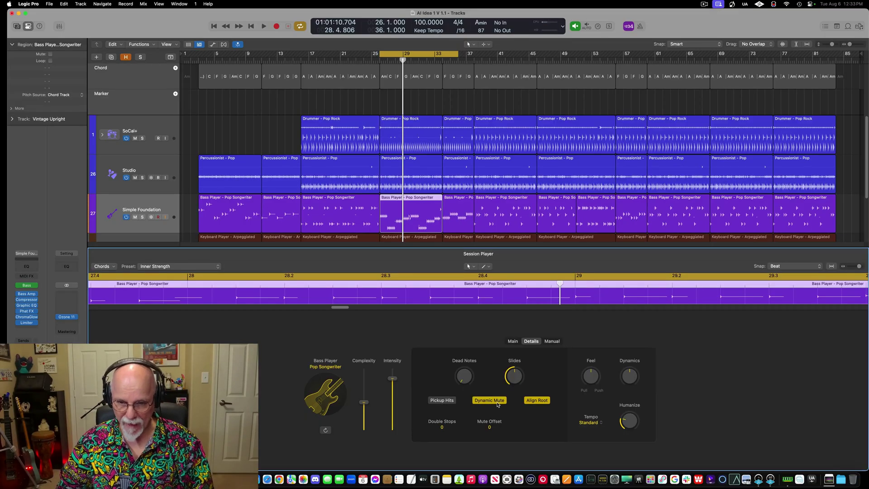
{"action": "left_click", "coordinate": [538, 401]}
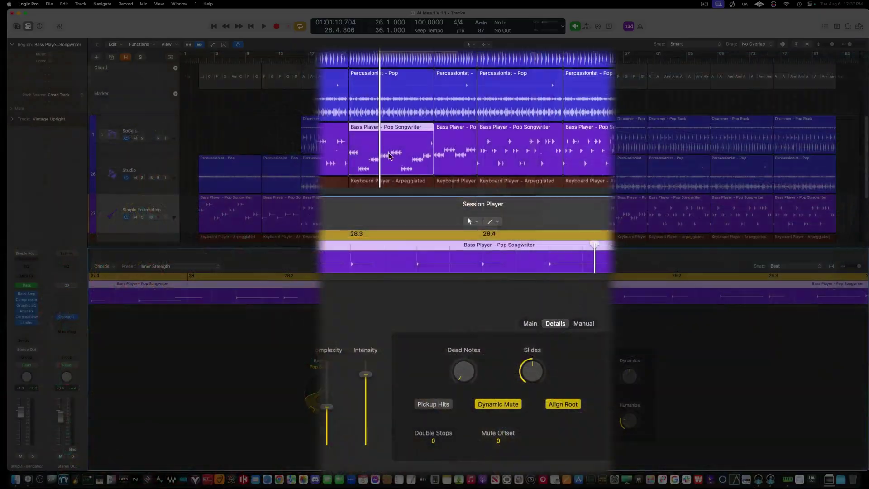
{"action": "left_click", "coordinate": [565, 404]}
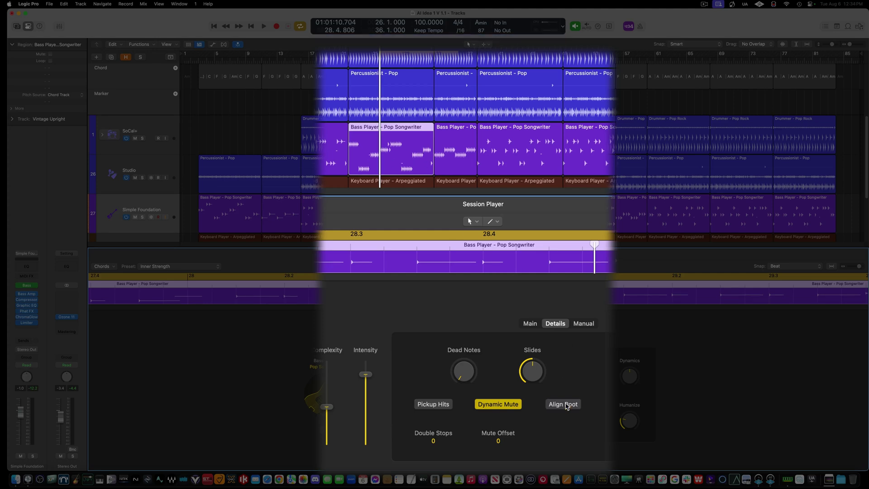
{"action": "left_click", "coordinate": [497, 404]}
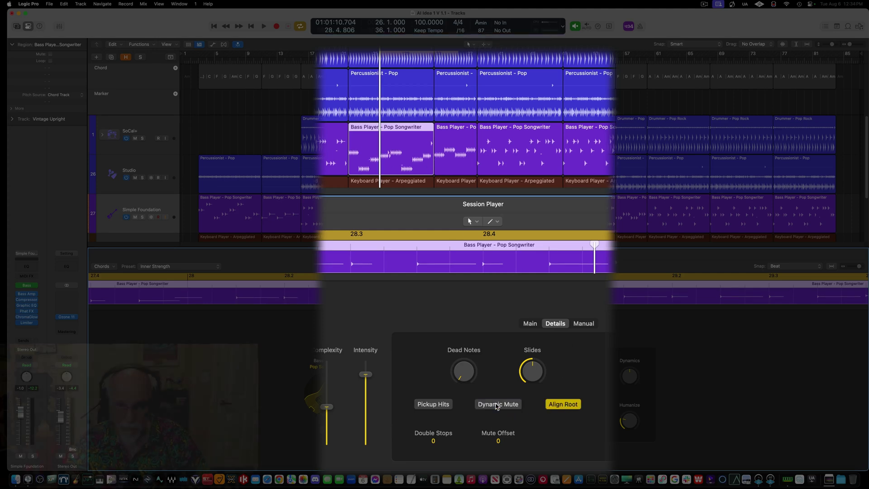
{"action": "left_click", "coordinate": [497, 404]}
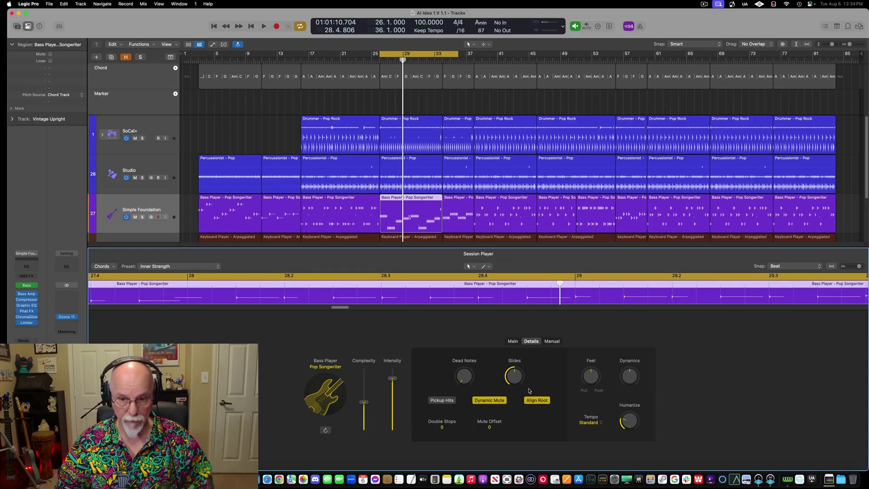
Step: Add notes on the fourth and tenth steps of the bass region's one-bar manual pattern during playback, and stop
{"action": "left_click", "coordinate": [551, 341]}
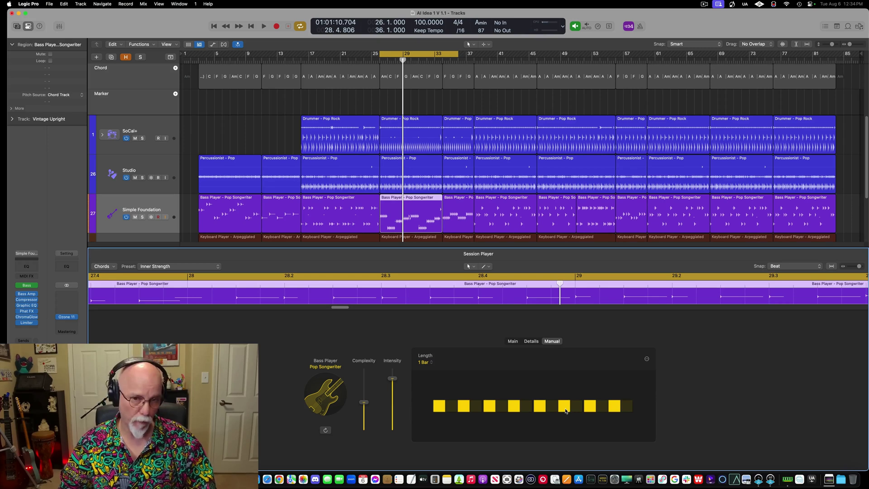
{"action": "key", "text": "space"}
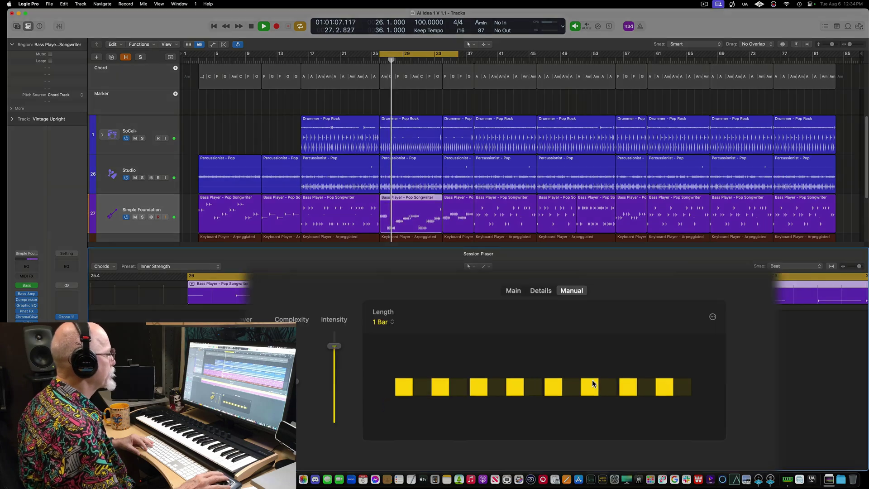
{"action": "left_click", "coordinate": [458, 387]}
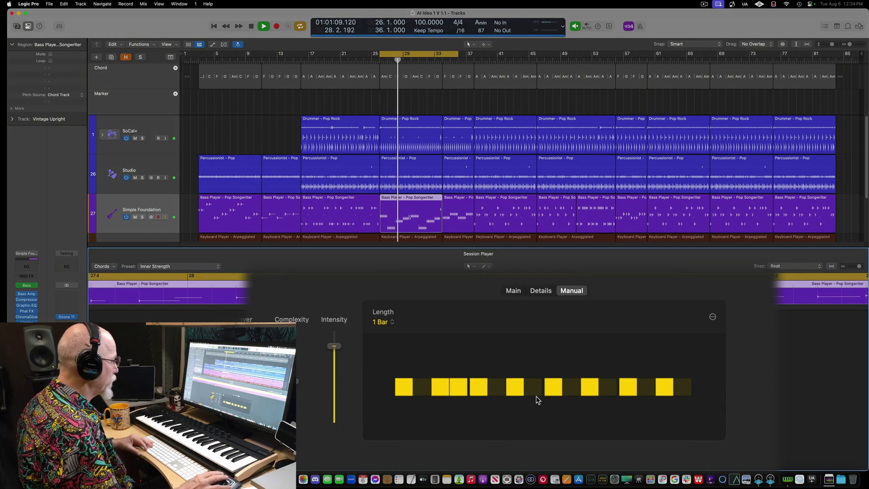
{"action": "left_click", "coordinate": [577, 389]}
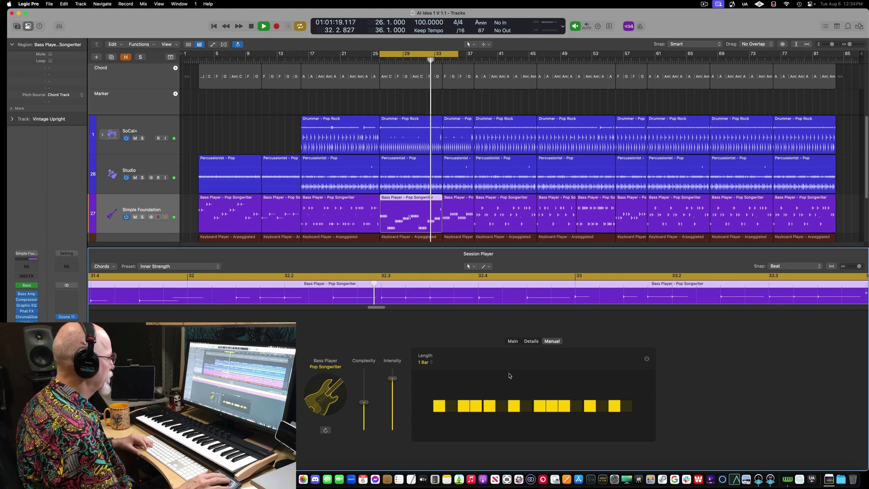
{"action": "key", "text": "space"}
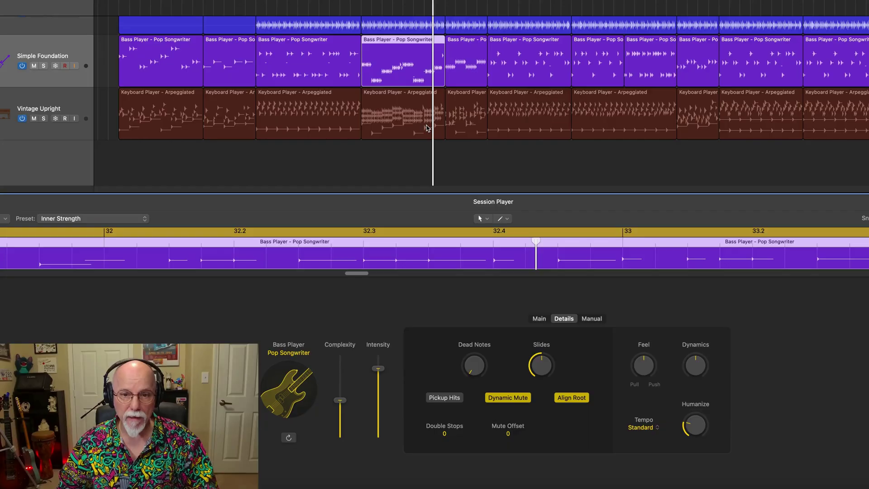
Step: Select the Vintage Upright keyboard track and solo it to hear its Block Chords part
{"action": "left_click", "coordinate": [54, 106]}
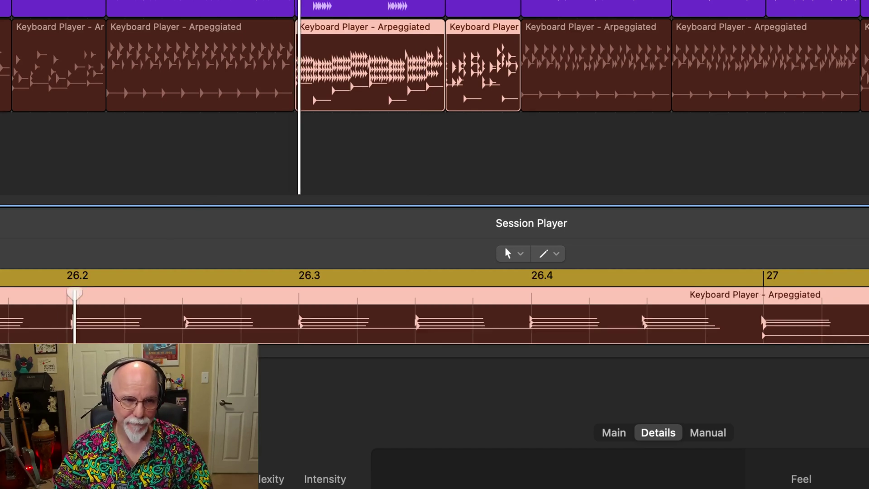
{"action": "key", "text": "ctrl+s"}
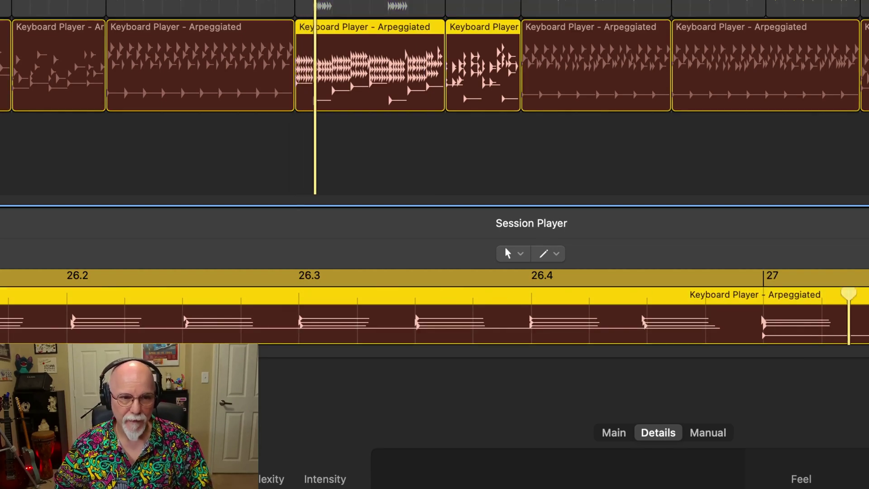
{"action": "key", "text": "space"}
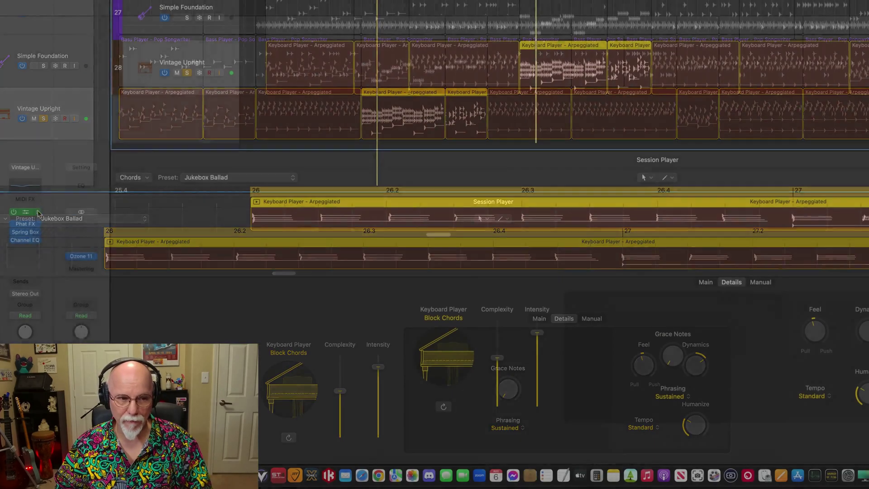
Step: Replace the Vintage Upright track's instrument with RealStrat Standard 2 stereo and play the soloed part
{"action": "left_click", "coordinate": [38, 212]}
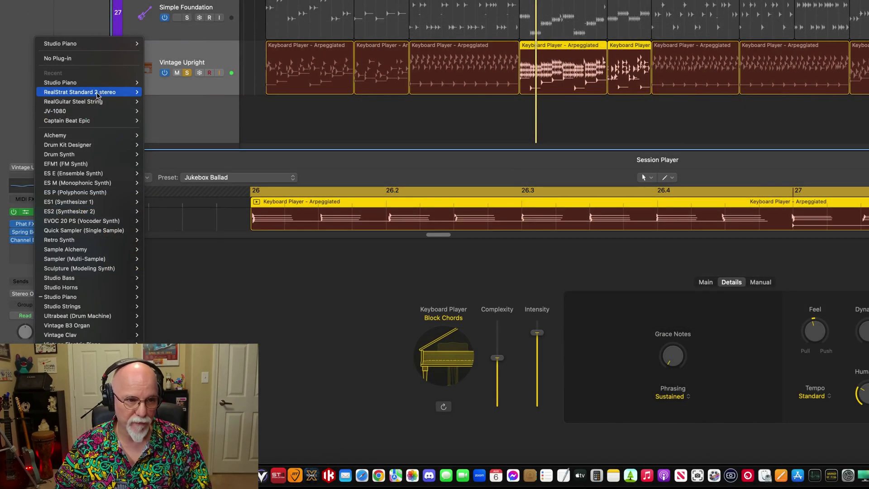
{"action": "mouse_move", "coordinate": [131, 92]}
{"action": "left_click", "coordinate": [169, 93]}
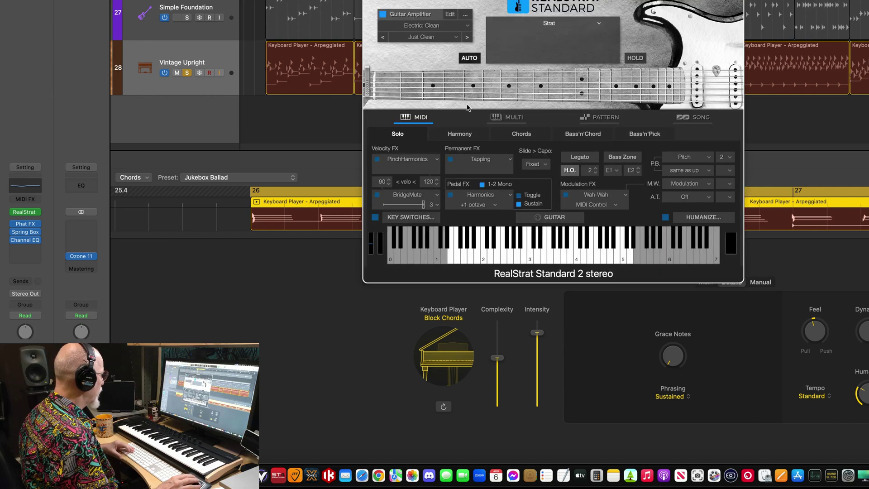
{"action": "key", "text": "space"}
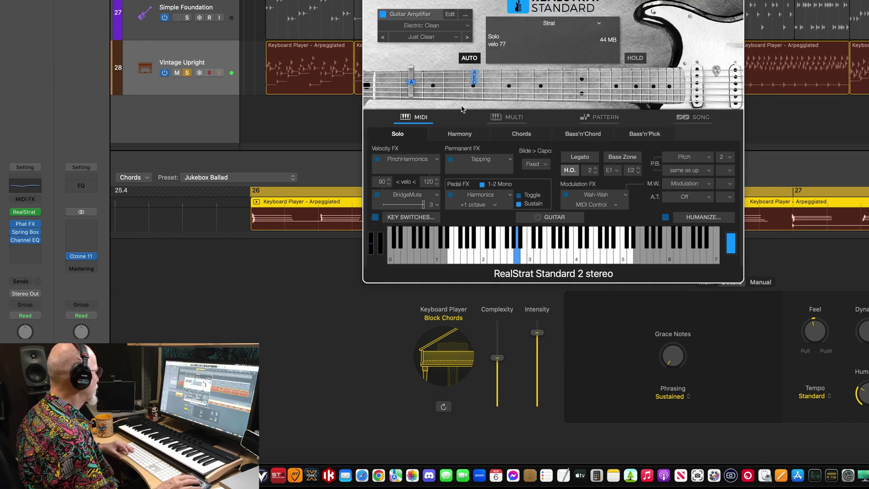
Step: Unsolo the Vintage Upright track to hear the guitar sound with the full arrangement, and close the RealStrat window
{"action": "left_click", "coordinate": [186, 73]}
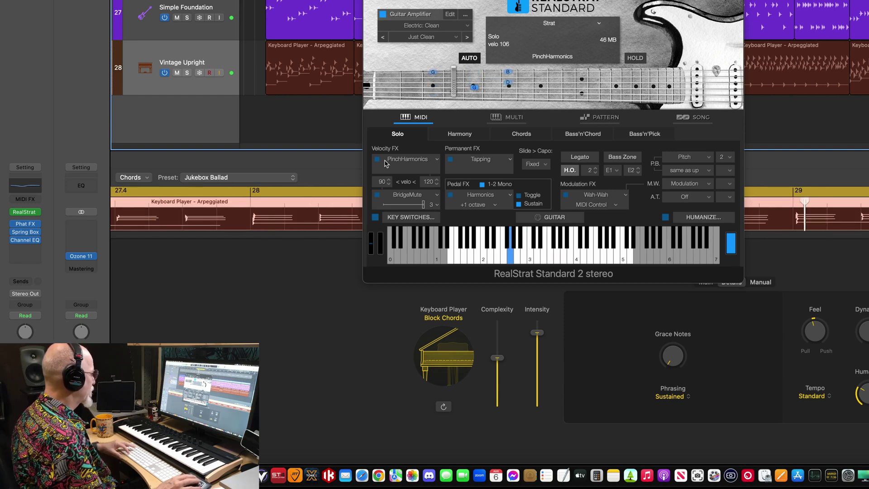
{"action": "left_click", "coordinate": [457, 161]}
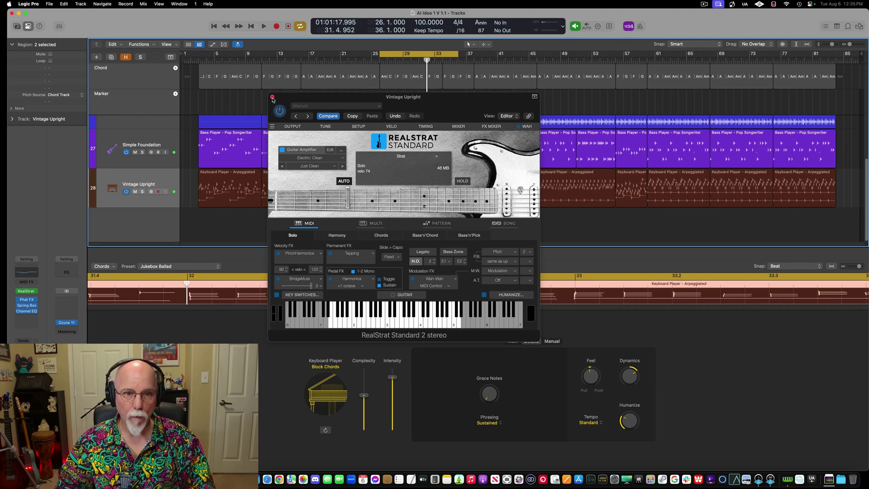
{"action": "left_click", "coordinate": [272, 98]}
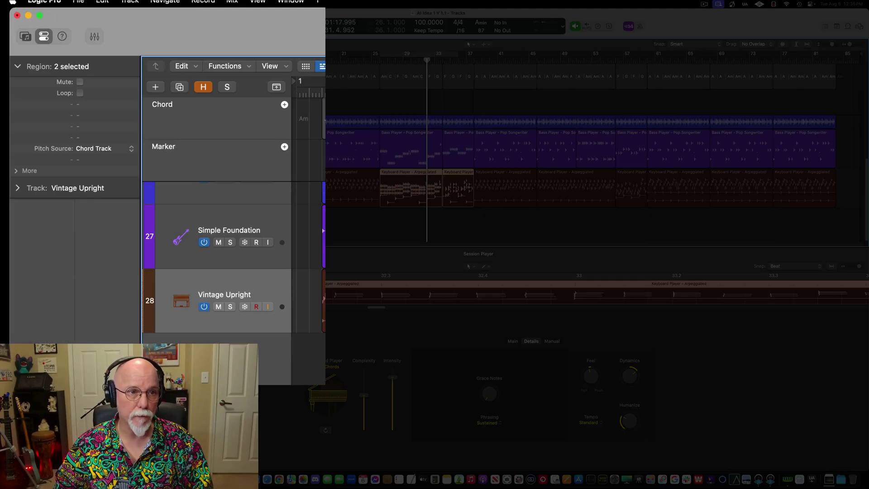
Step: Open the recent project AI Idea 1 V 1.2 Indy Disco, closing the current project
{"action": "left_click", "coordinate": [49, 3]}
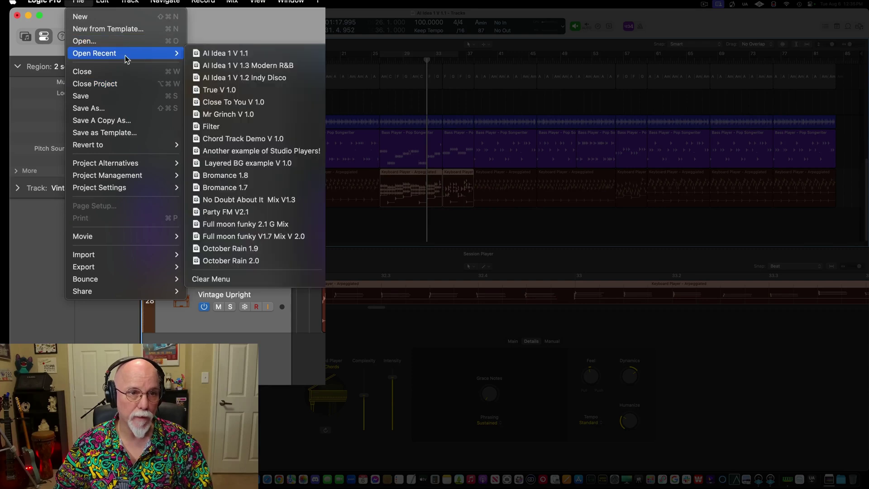
{"action": "mouse_move", "coordinate": [176, 56]}
{"action": "left_click", "coordinate": [265, 77]}
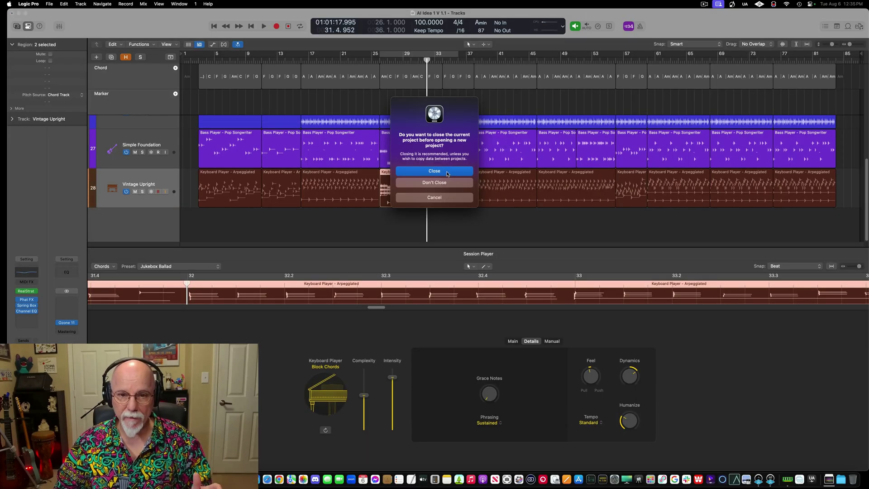
{"action": "left_click", "coordinate": [447, 172]}
{"action": "left_click", "coordinate": [442, 184]}
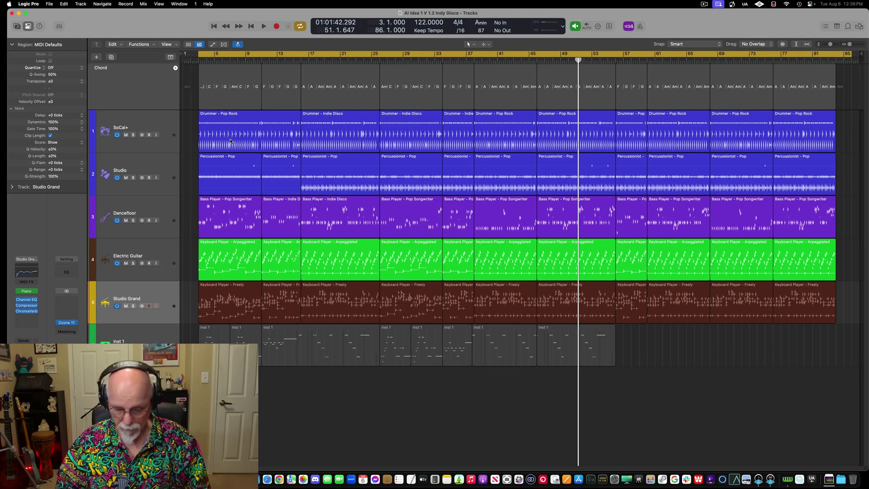
Step: Play the Indy Disco project from its beginning to hear the alternative arrangement
{"action": "key", "text": "Return"}
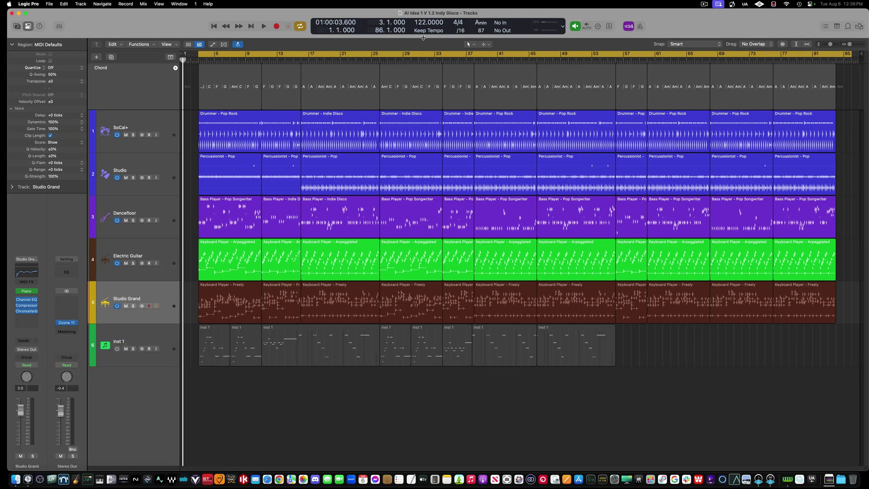
{"action": "key", "text": "space"}
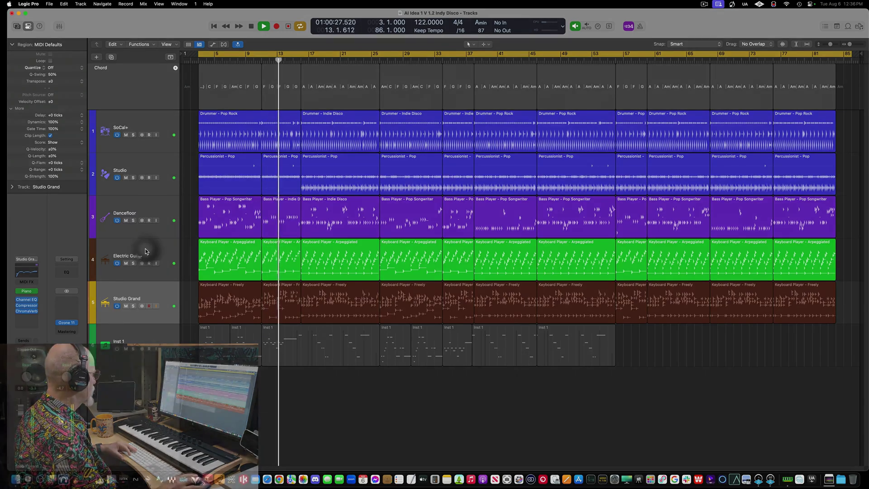
Step: Solo and unsolo the Dancefloor, Electric Guitar and Studio Grand tracks one after another during playback to hear each part alone
{"action": "left_click", "coordinate": [133, 220]}
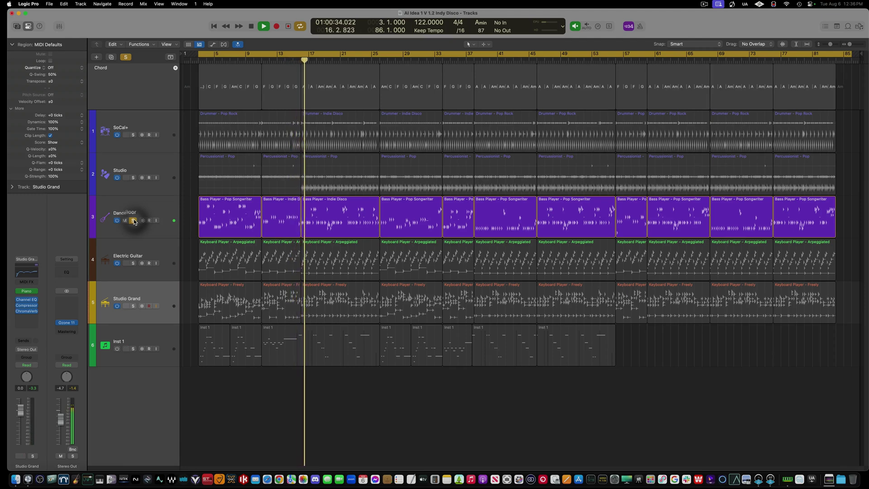
{"action": "left_click", "coordinate": [133, 220]}
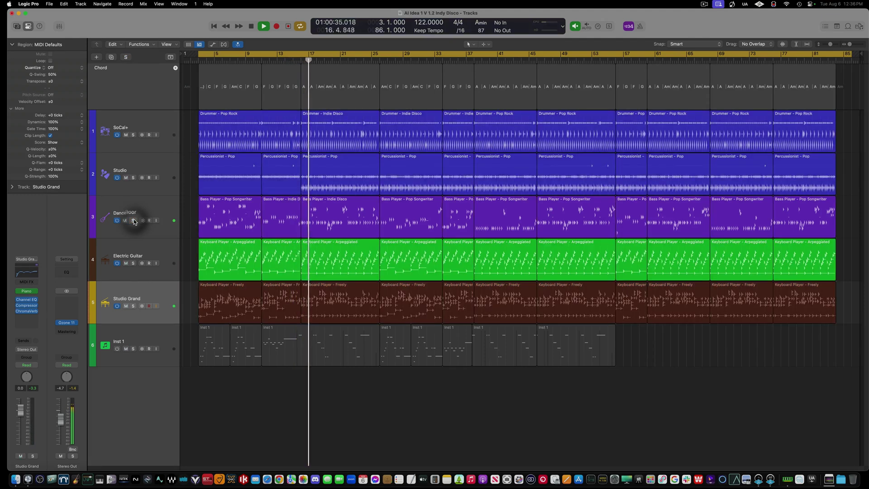
{"action": "left_click", "coordinate": [133, 263]}
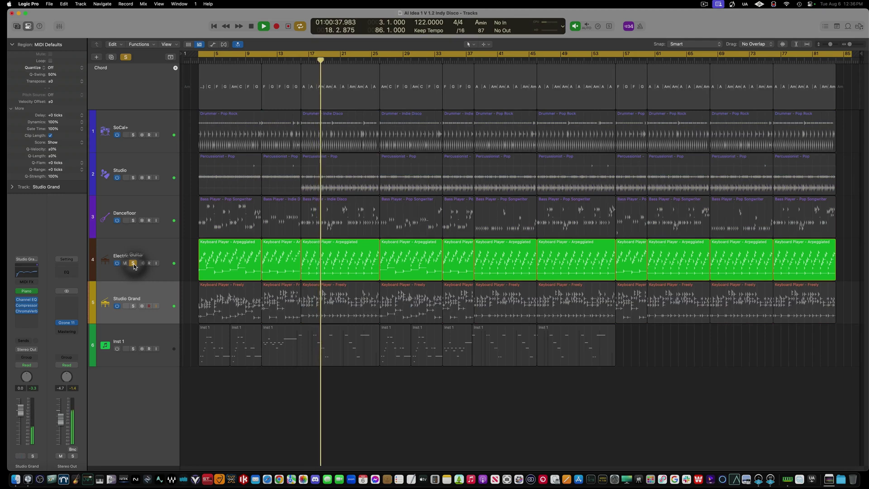
{"action": "left_click", "coordinate": [133, 264]}
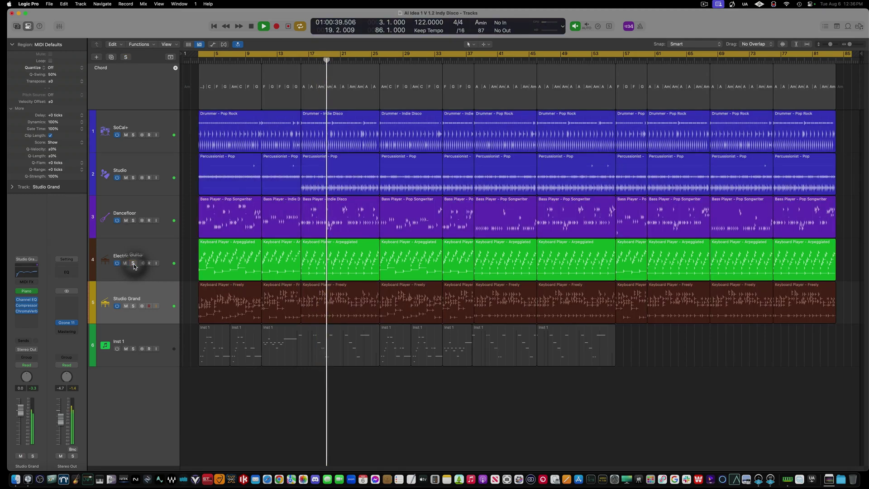
{"action": "left_click", "coordinate": [133, 305]}
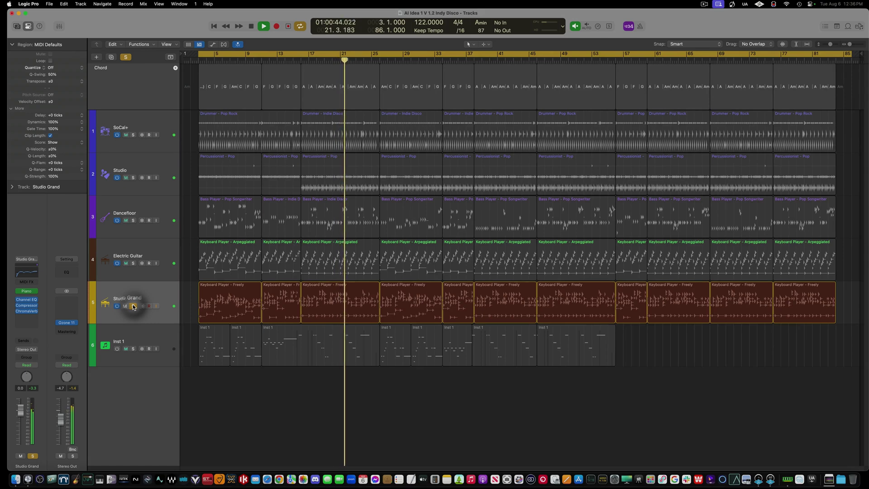
{"action": "left_click", "coordinate": [133, 306]}
{"action": "left_click_drag", "start_coordinate": [17, 416], "coordinate": [24, 434]}
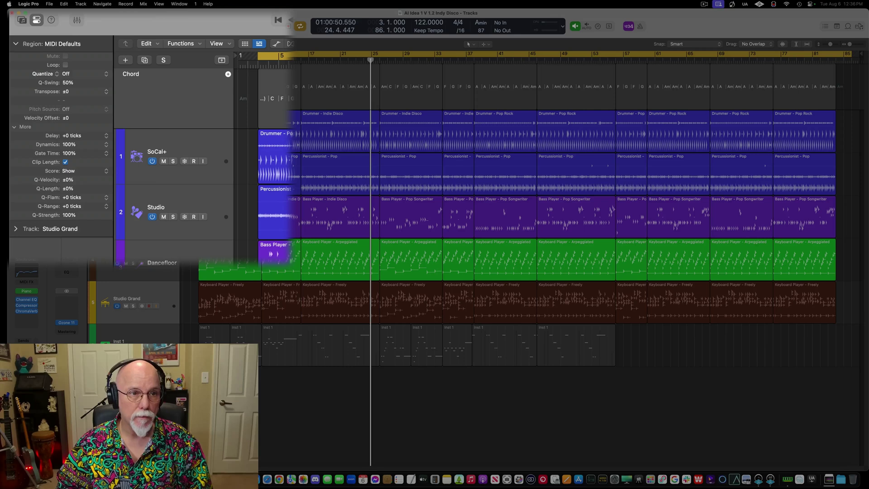
Step: Open the recent project AI Idea 1 V 1.3 Modern R&B, closing the current project without saving its changes
{"action": "left_click", "coordinate": [49, 4]}
{"action": "mouse_move", "coordinate": [99, 33]}
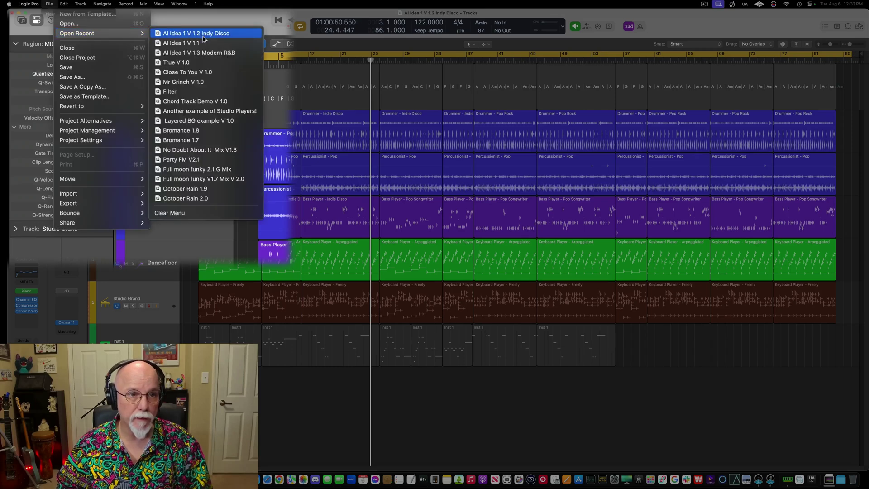
{"action": "left_click", "coordinate": [203, 52]}
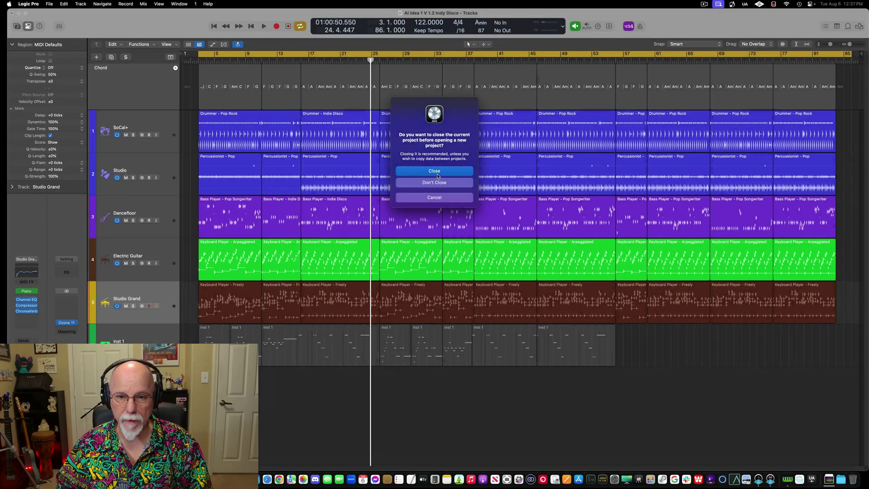
{"action": "left_click", "coordinate": [438, 171]}
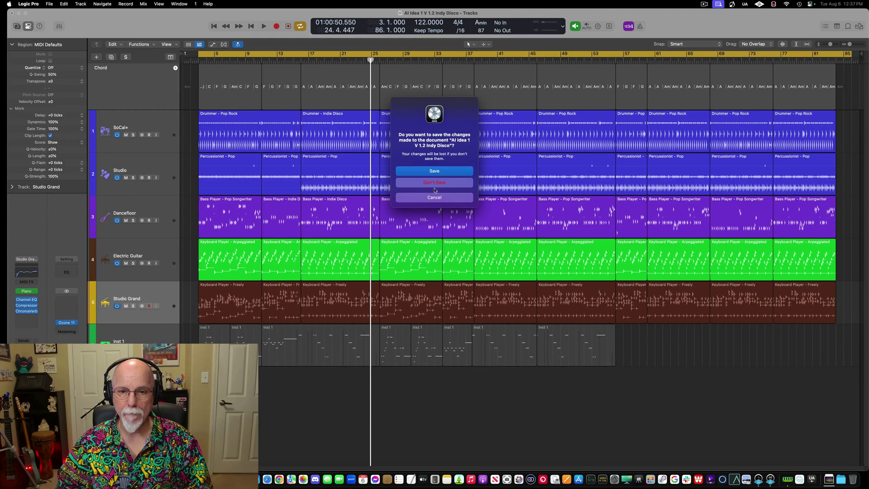
{"action": "left_click", "coordinate": [435, 182]}
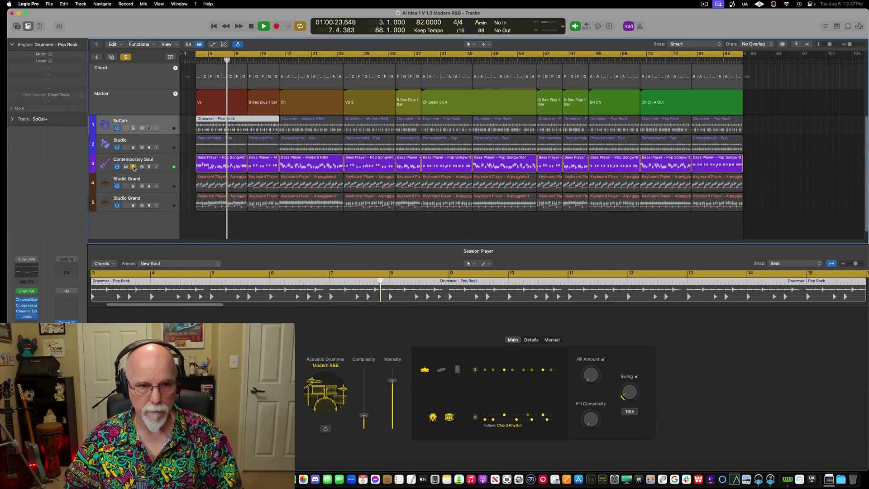
Step: Unsolo the Contemporary Soul bass track to hear it with the full Modern R&B arrangement
{"action": "left_click", "coordinate": [133, 167]}
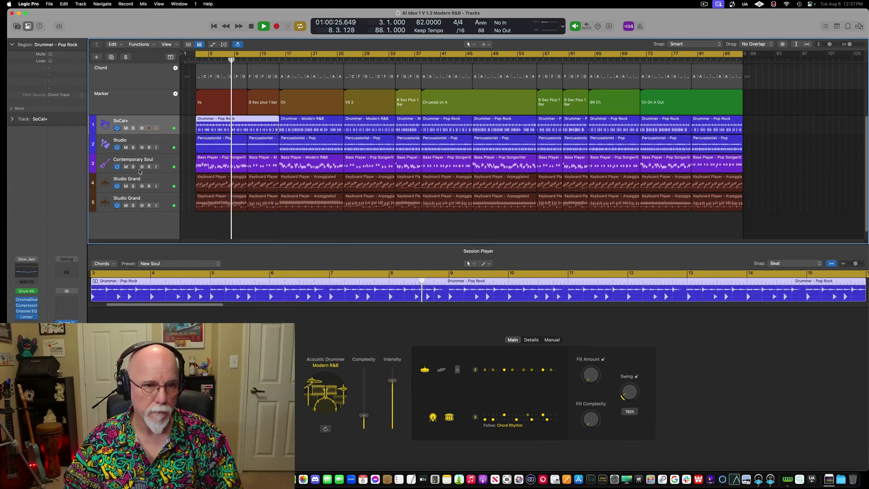